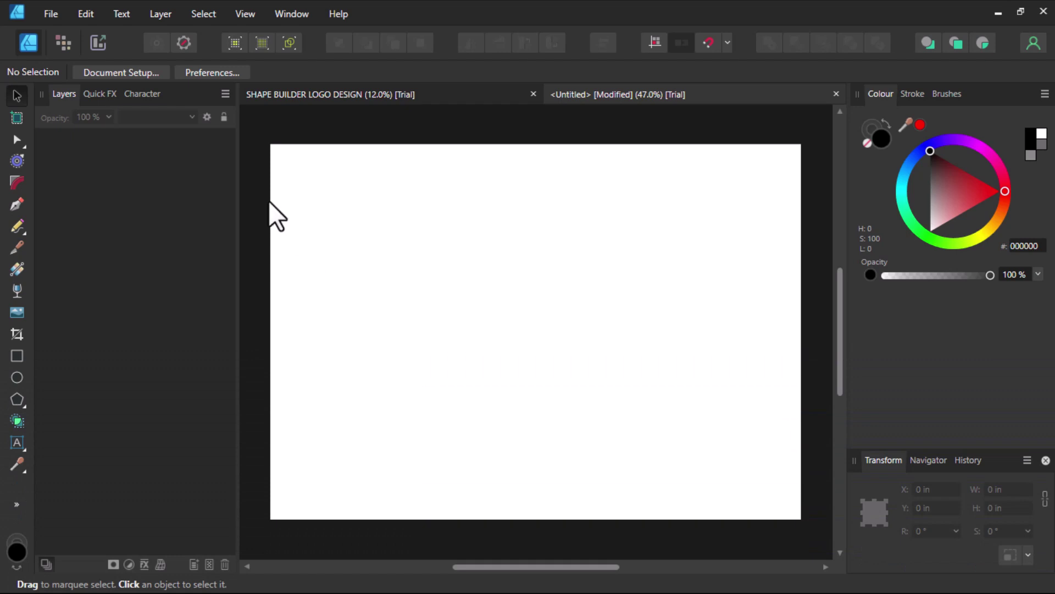
Draw a vertical line with the Pen tool in the upper-left page area
{"action": "key", "text": "p"}
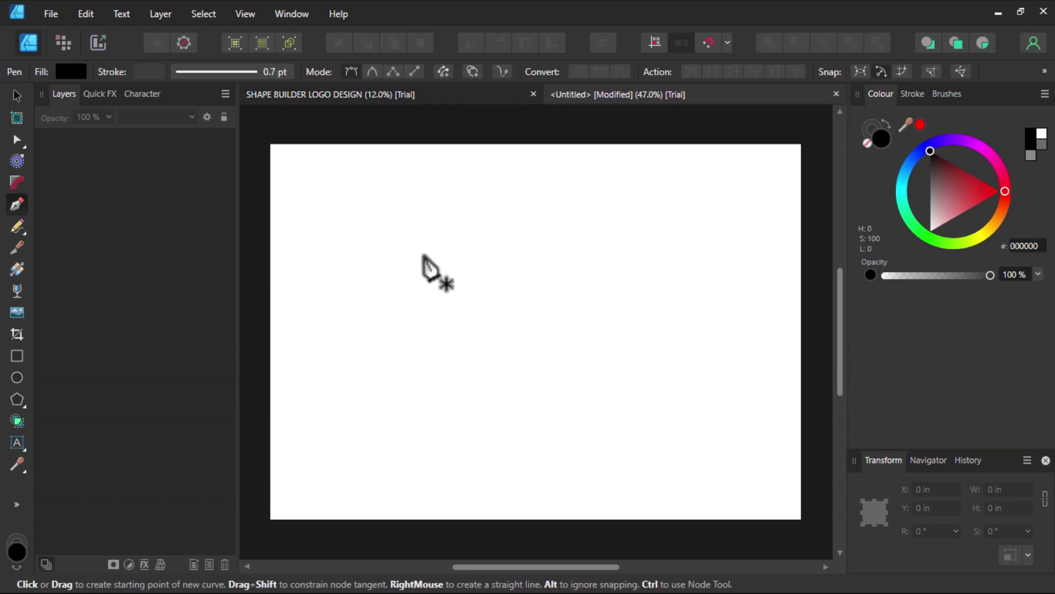
{"action": "left_click", "coordinate": [433, 248]}
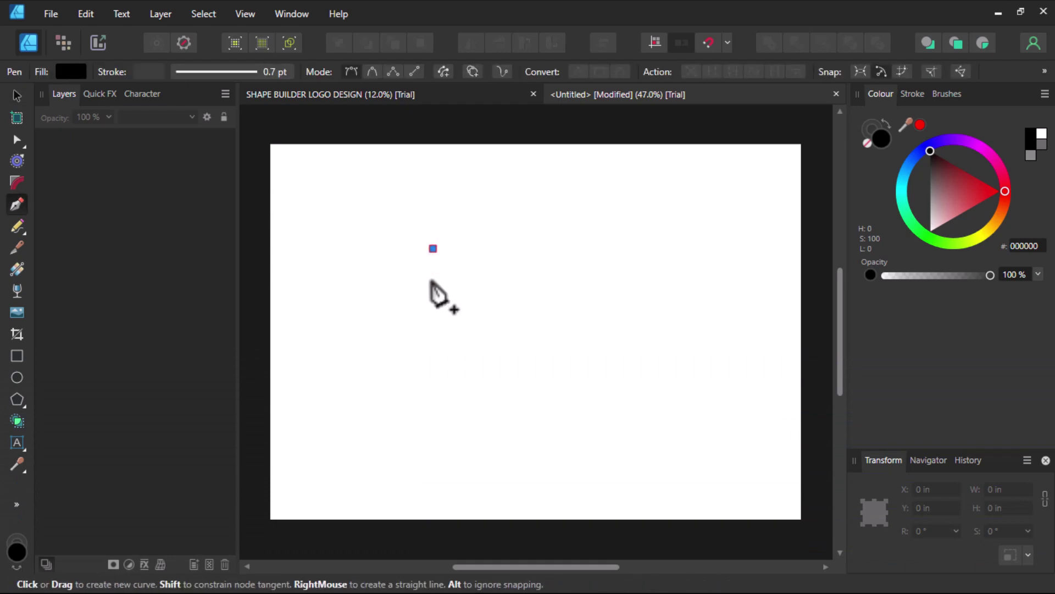
{"action": "left_click", "coordinate": [443, 450]}
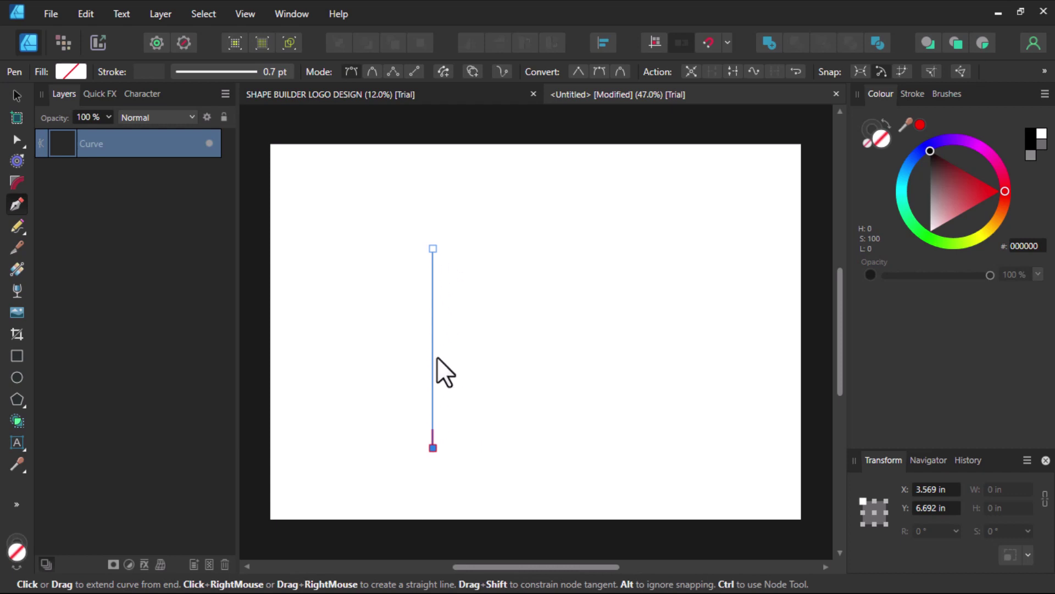
Copy the line just to the right and repeat it into twelve evenly spaced lines, then select them all
{"action": "key", "text": "v"}
{"action": "scroll", "coordinate": [437, 358], "scroll_direction": "up", "scroll_amount": 4, "text": "ctrl"}
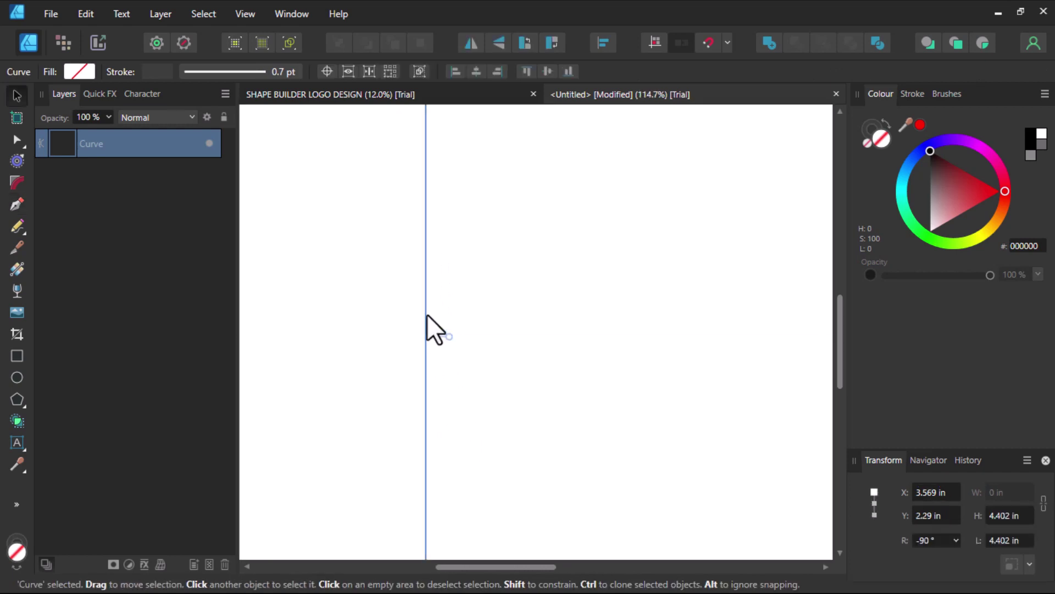
{"action": "left_click_drag", "start_coordinate": [427, 314], "coordinate": [432, 313]}
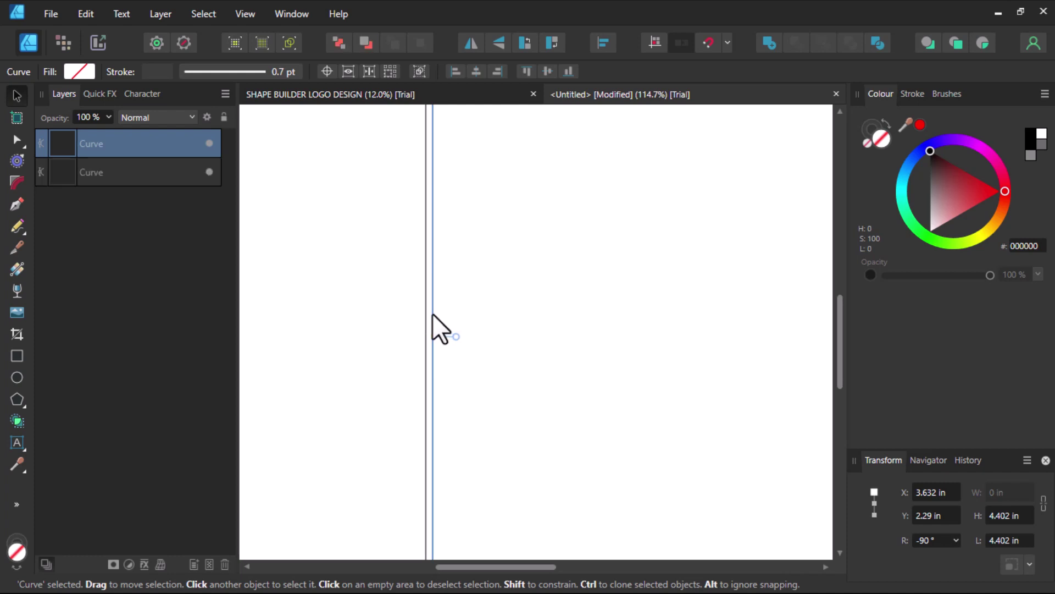
{"action": "key", "text": "ctrl+j"}
{"action": "key", "text": "ctrl+j"}
{"action": "key", "text": "ctrl+j"}
{"action": "key", "text": "ctrl+j"}
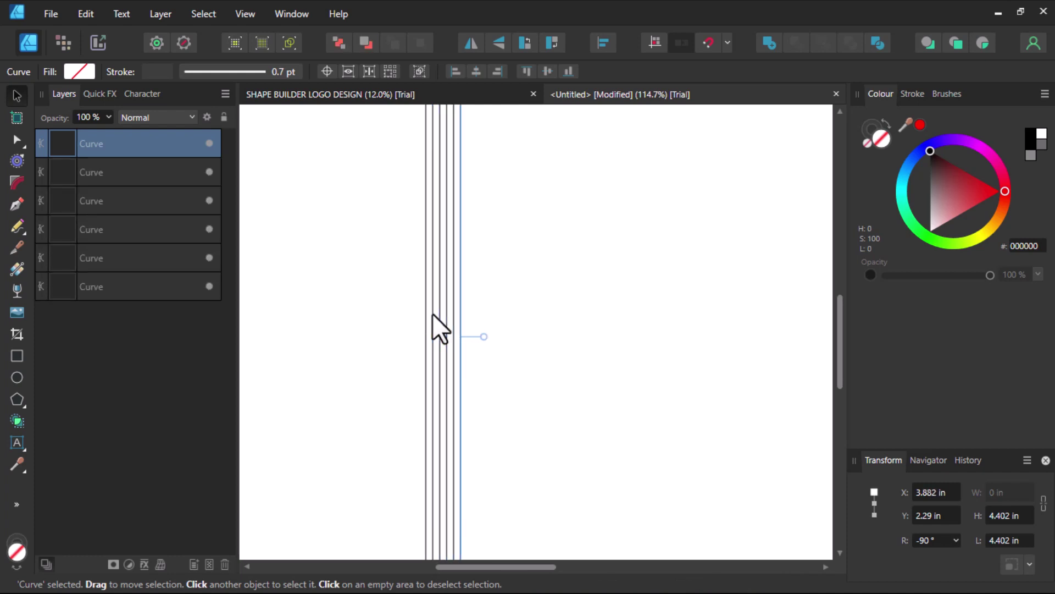
{"action": "key", "text": "ctrl+j"}
{"action": "key", "text": "ctrl+j"}
{"action": "key", "text": "ctrl+j"}
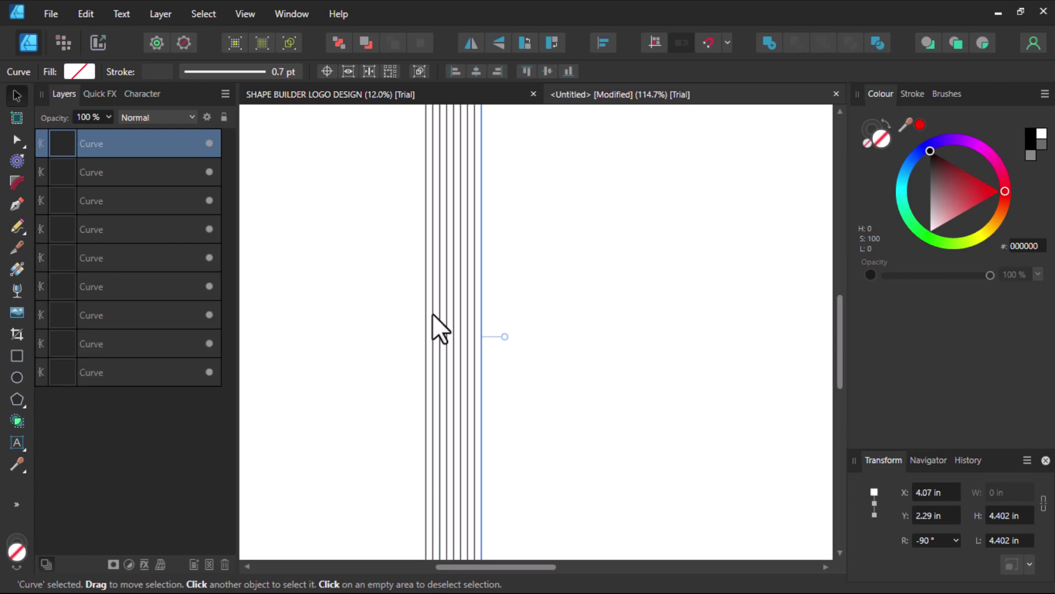
{"action": "key", "text": "ctrl+j"}
{"action": "key", "text": "ctrl+j"}
{"action": "key", "text": "ctrl+j"}
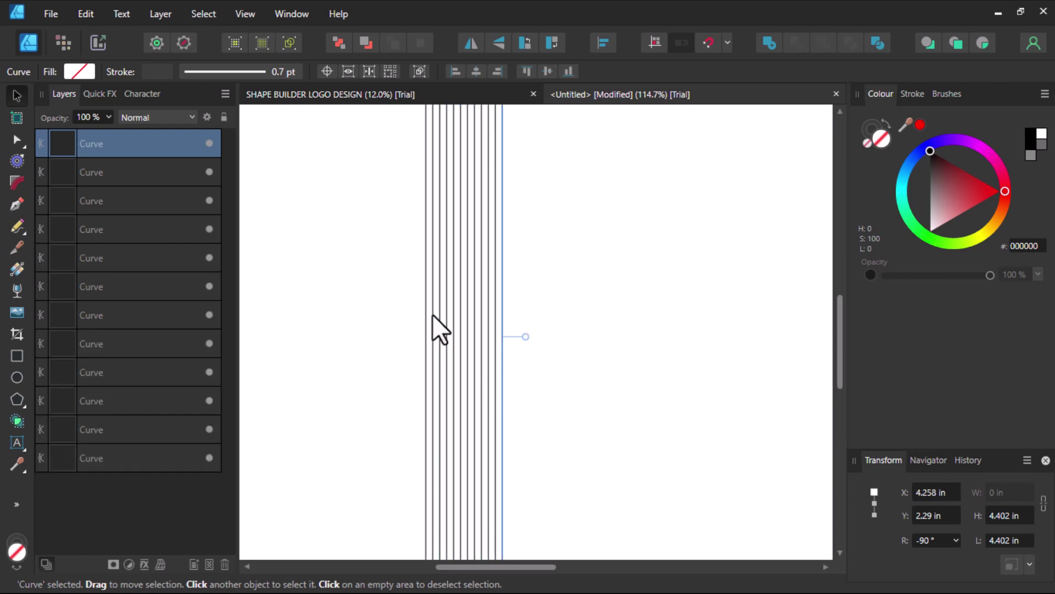
{"action": "scroll", "coordinate": [485, 298], "scroll_direction": "down", "scroll_amount": 3}
{"action": "scroll", "coordinate": [483, 259], "scroll_direction": "up", "scroll_amount": 1}
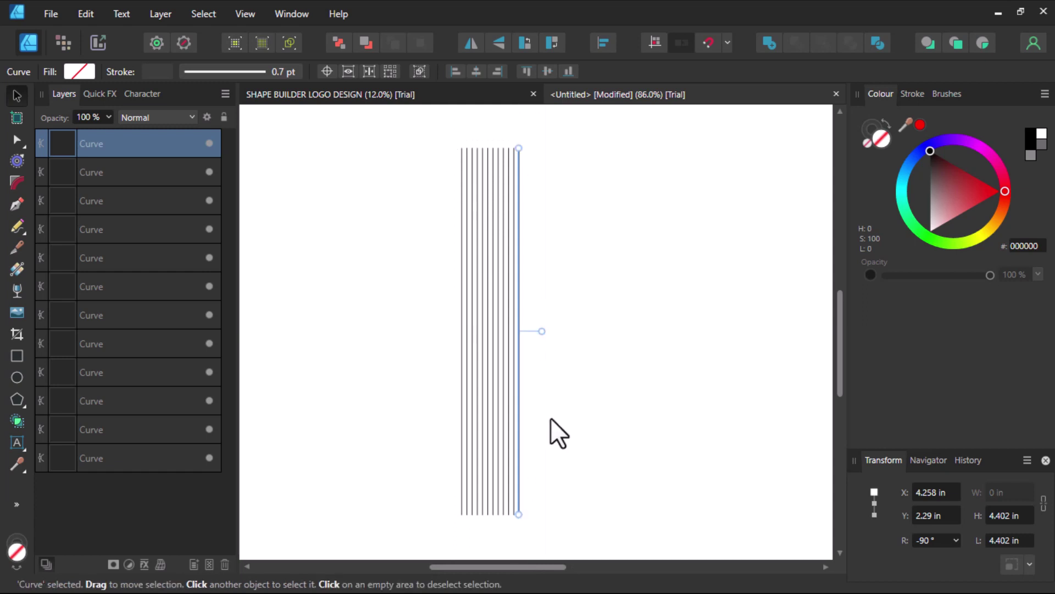
{"action": "left_click_drag", "start_coordinate": [443, 136], "coordinate": [563, 548]}
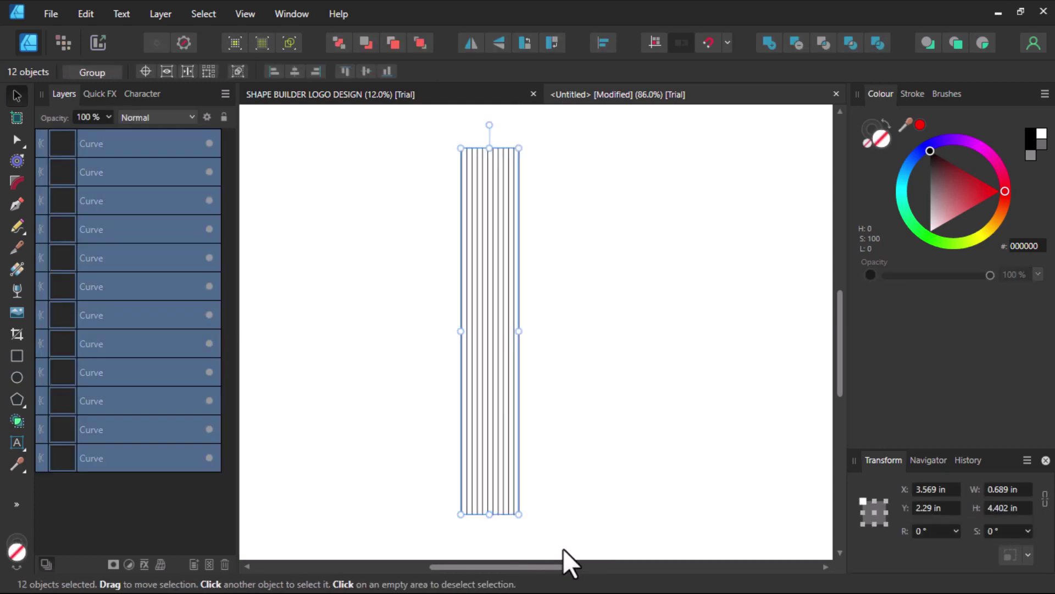
Group the twelve lines and centre the group horizontally and vertically on the page
{"action": "key", "text": "ctrl+g"}
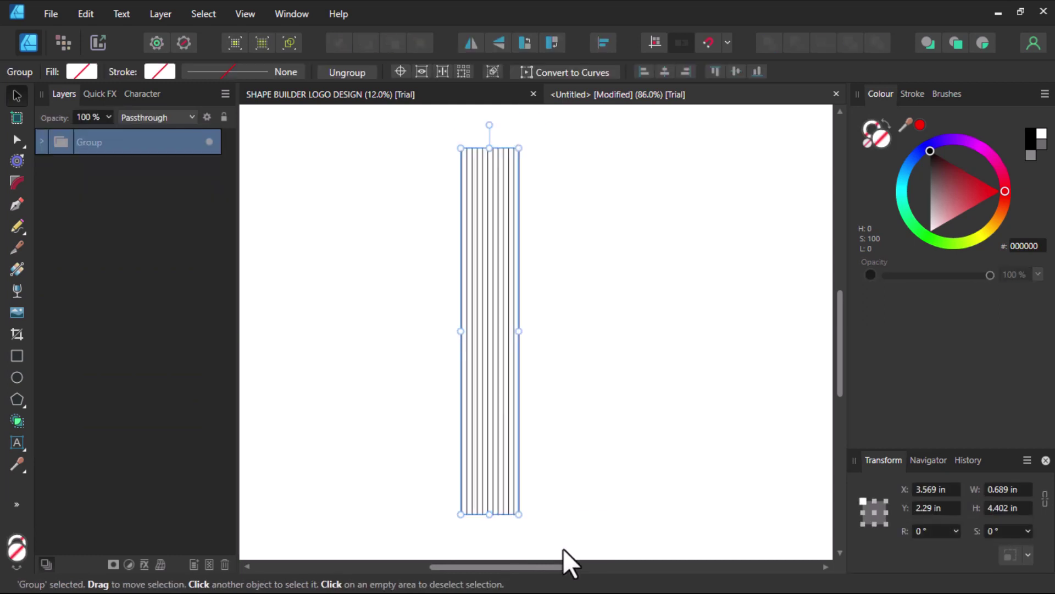
{"action": "left_click", "coordinate": [663, 72]}
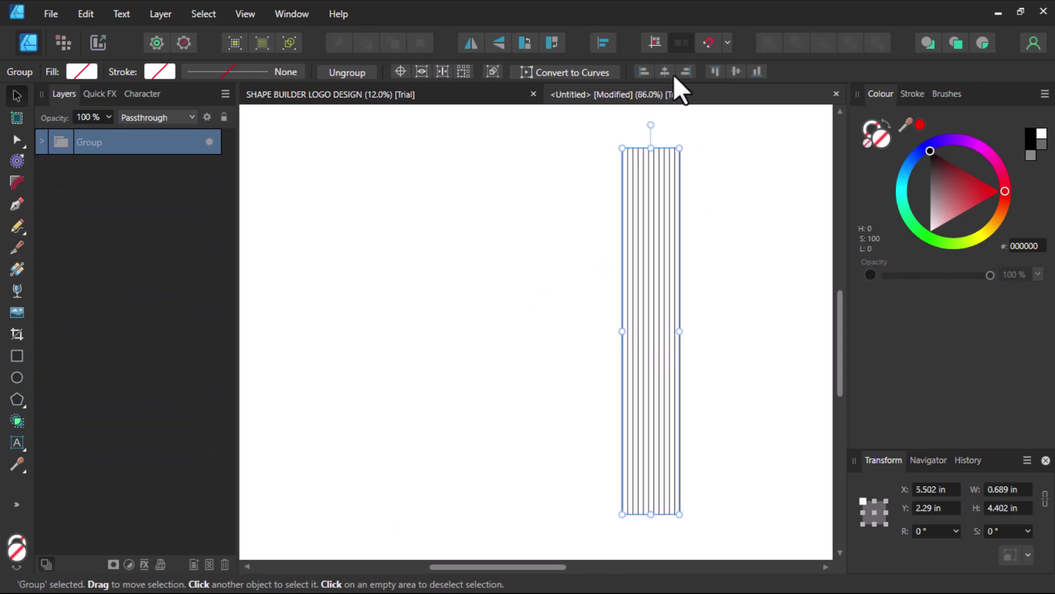
{"action": "left_click", "coordinate": [736, 71]}
{"action": "scroll", "coordinate": [494, 235], "scroll_direction": "down", "scroll_amount": 3}
{"action": "scroll", "coordinate": [575, 238], "scroll_direction": "up", "scroll_amount": 3}
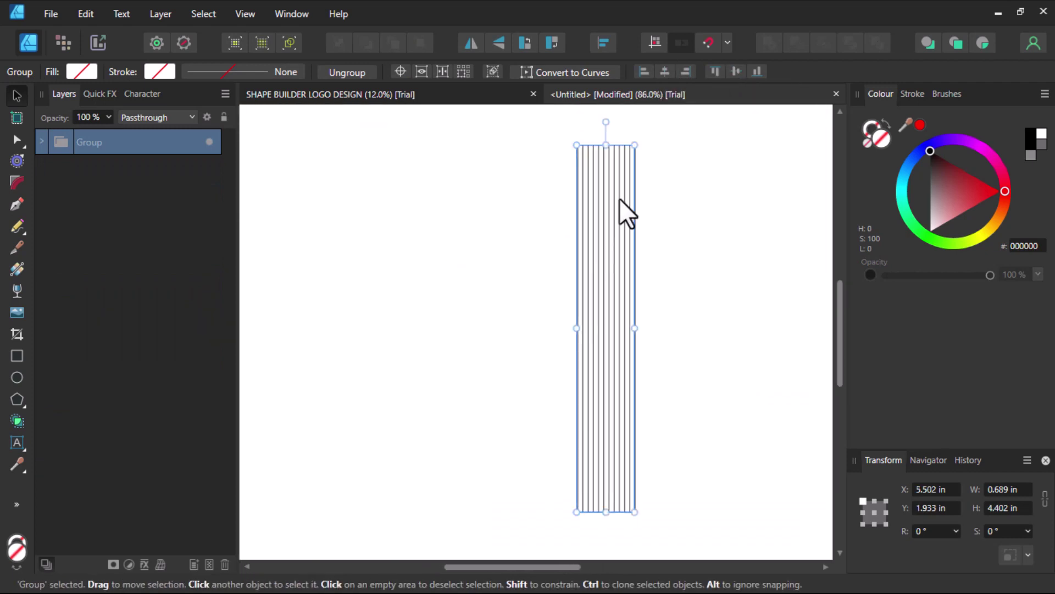
Shrink the line group from top and bottom to about 0.537 × 1.573 in
{"action": "left_click_drag", "start_coordinate": [606, 145], "coordinate": [608, 273]}
{"action": "scroll", "coordinate": [638, 385], "scroll_direction": "up", "scroll_amount": 2}
{"action": "scroll", "coordinate": [559, 299], "scroll_direction": "down", "scroll_amount": 3}
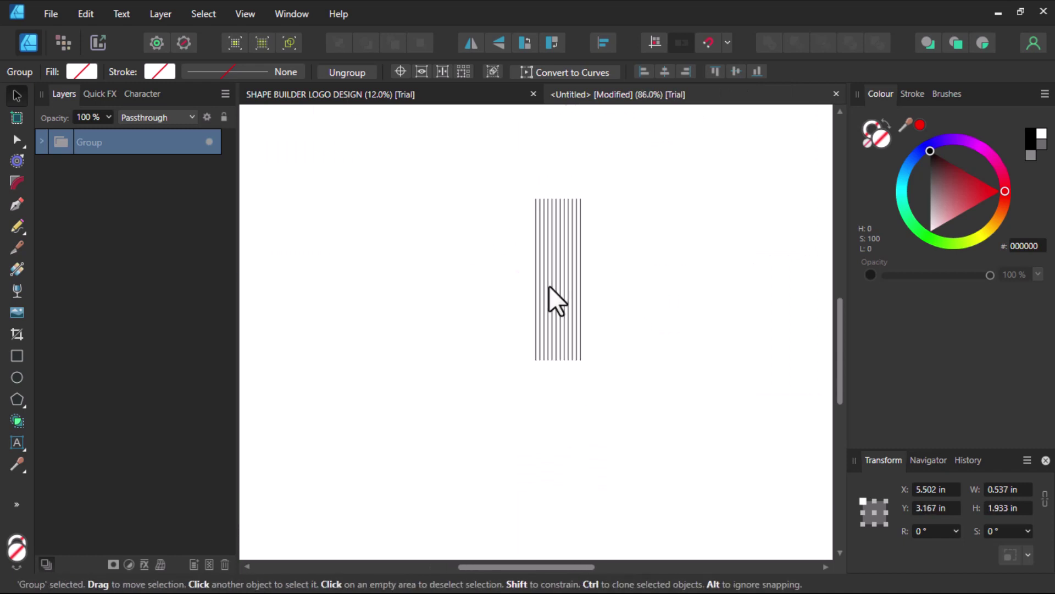
{"action": "left_click_drag", "start_coordinate": [561, 345], "coordinate": [558, 321]}
{"action": "scroll", "coordinate": [543, 256], "scroll_direction": "up", "scroll_amount": 2}
{"action": "scroll", "coordinate": [544, 257], "scroll_direction": "up", "scroll_amount": 2}
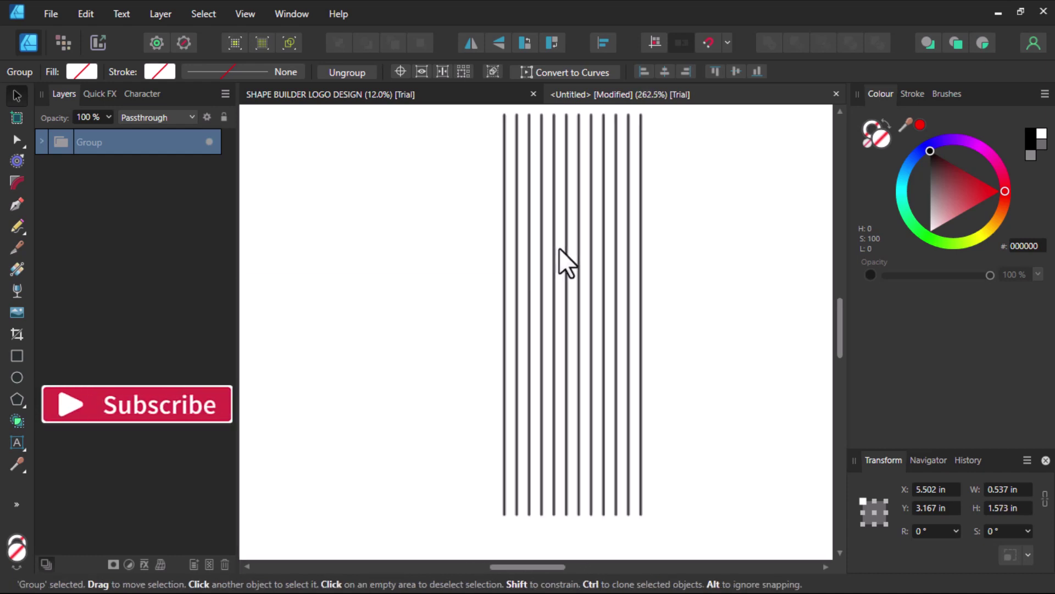
{"action": "scroll", "coordinate": [558, 240], "scroll_direction": "down", "scroll_amount": 1}
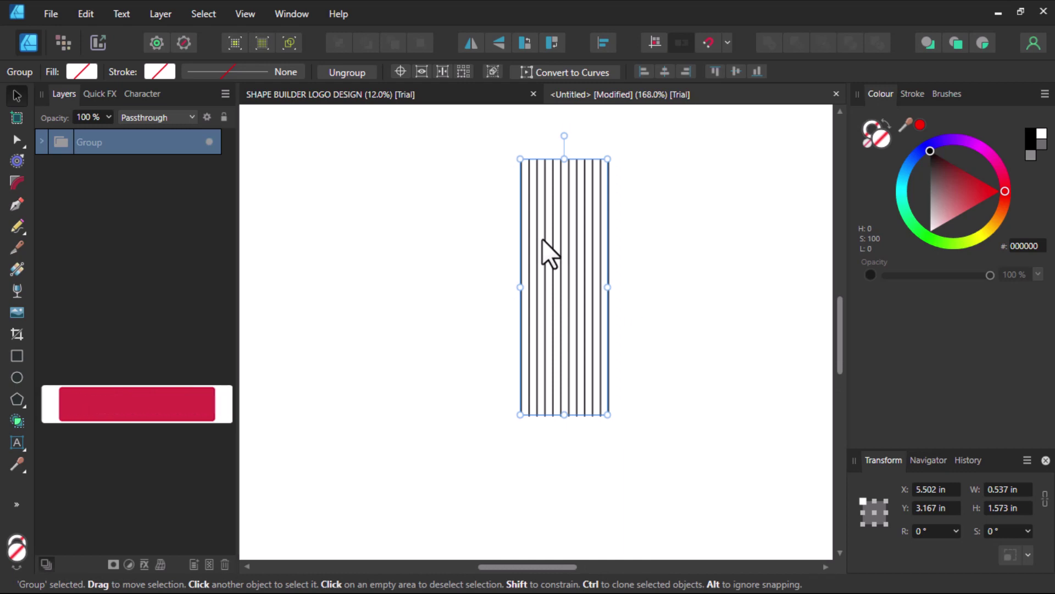
Duplicate the line group twice, rotating the copies to 60° and 120° to form a lattice
{"action": "key", "text": "ctrl+j"}
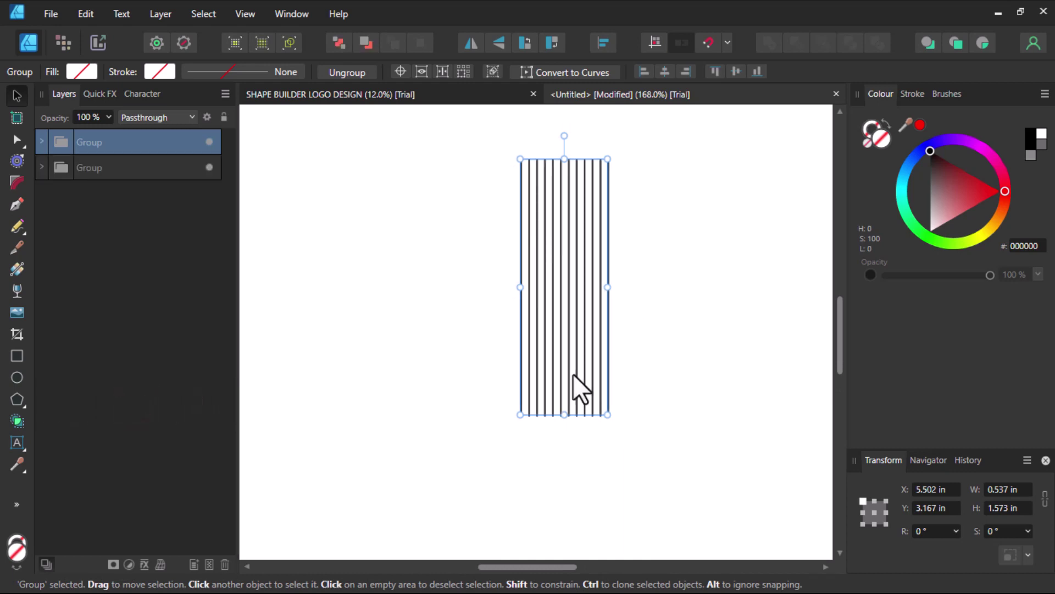
{"action": "left_click_drag", "start_coordinate": [614, 421], "coordinate": [667, 320]}
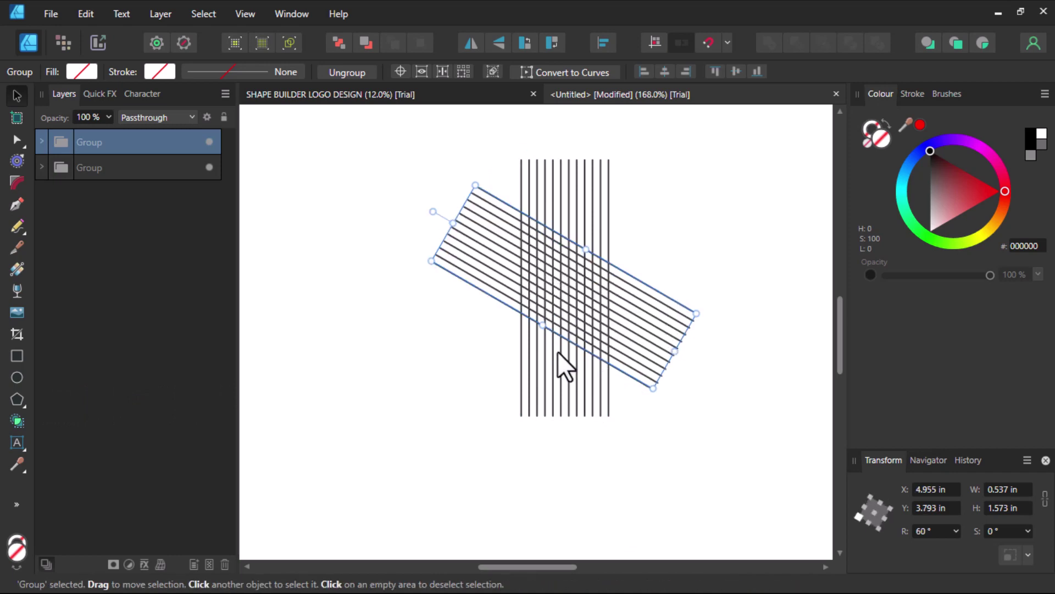
{"action": "key", "text": "ctrl+j"}
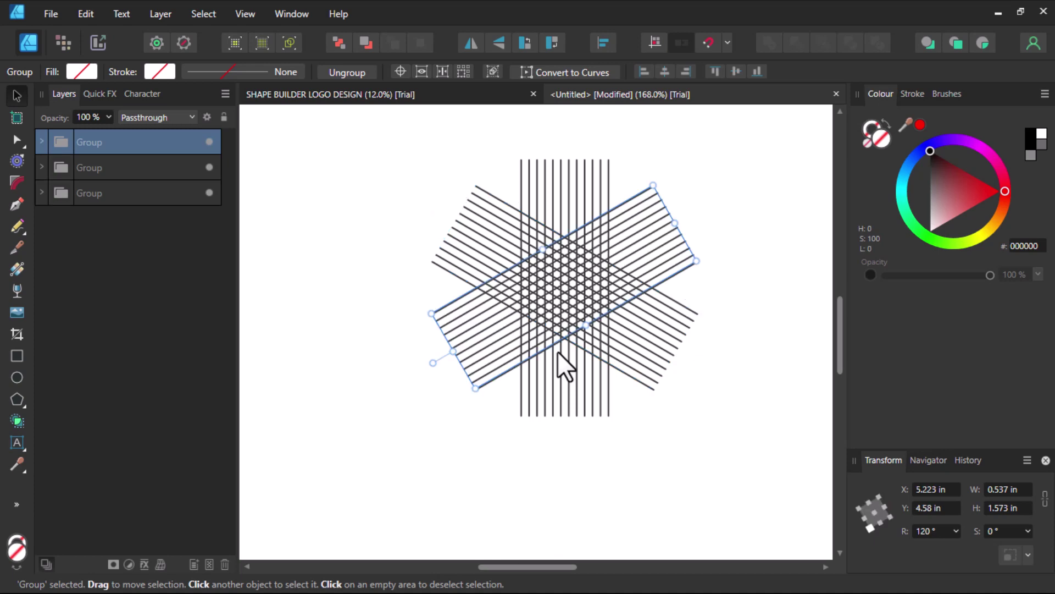
{"action": "scroll", "coordinate": [558, 351], "scroll_direction": "up", "scroll_amount": 3}
{"action": "scroll", "coordinate": [544, 346], "scroll_direction": "down", "scroll_amount": 3}
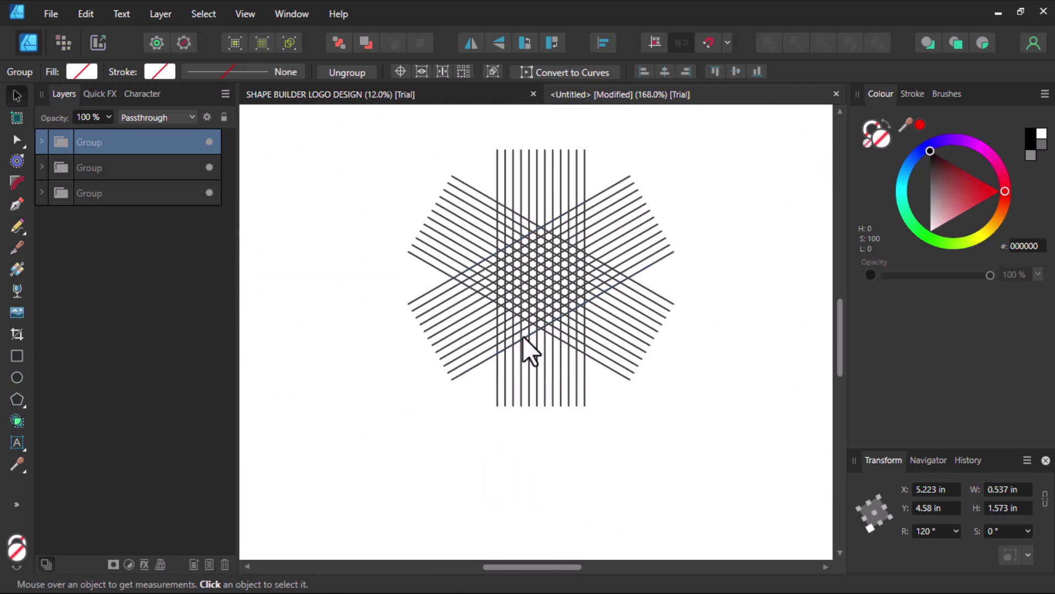
{"action": "scroll", "coordinate": [523, 331], "scroll_direction": "down", "scroll_amount": 1}
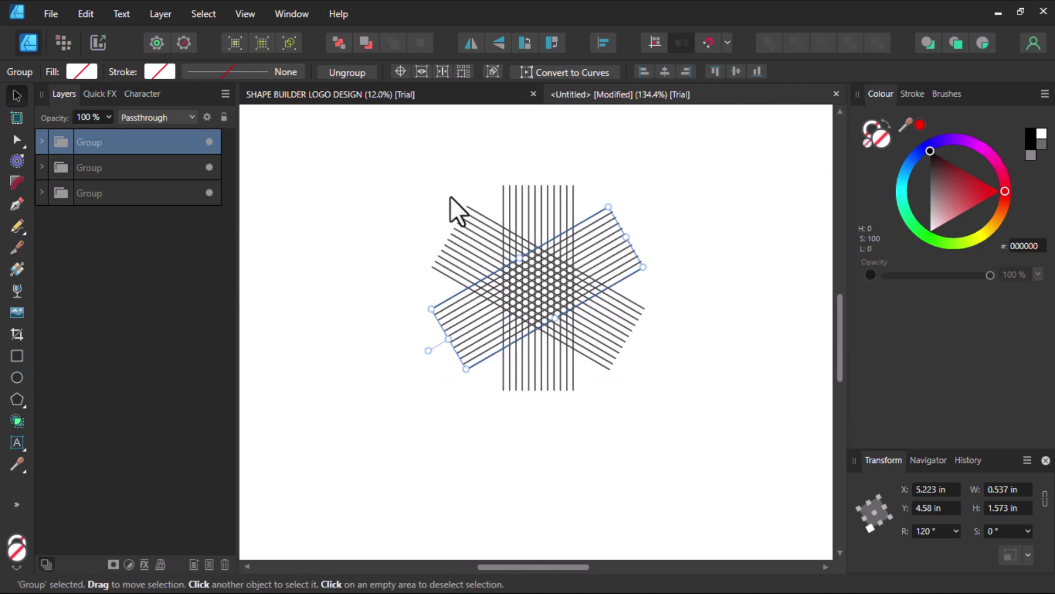
Select all three line groups and rotate the whole lattice 90° clockwise
{"action": "left_click", "coordinate": [432, 160]}
{"action": "left_click_drag", "start_coordinate": [418, 154], "coordinate": [668, 417]}
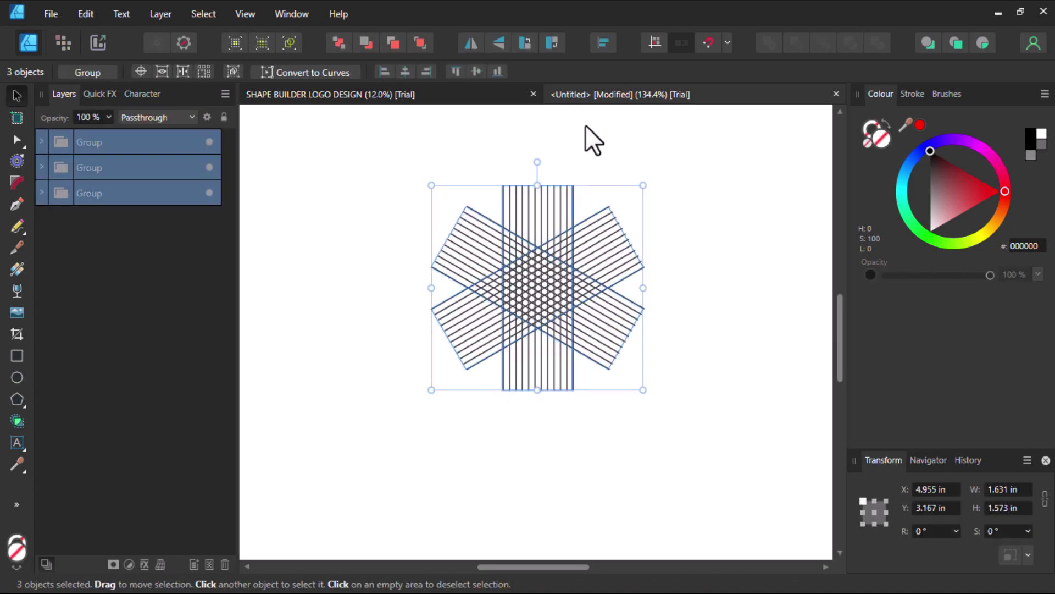
{"action": "left_click", "coordinate": [550, 42]}
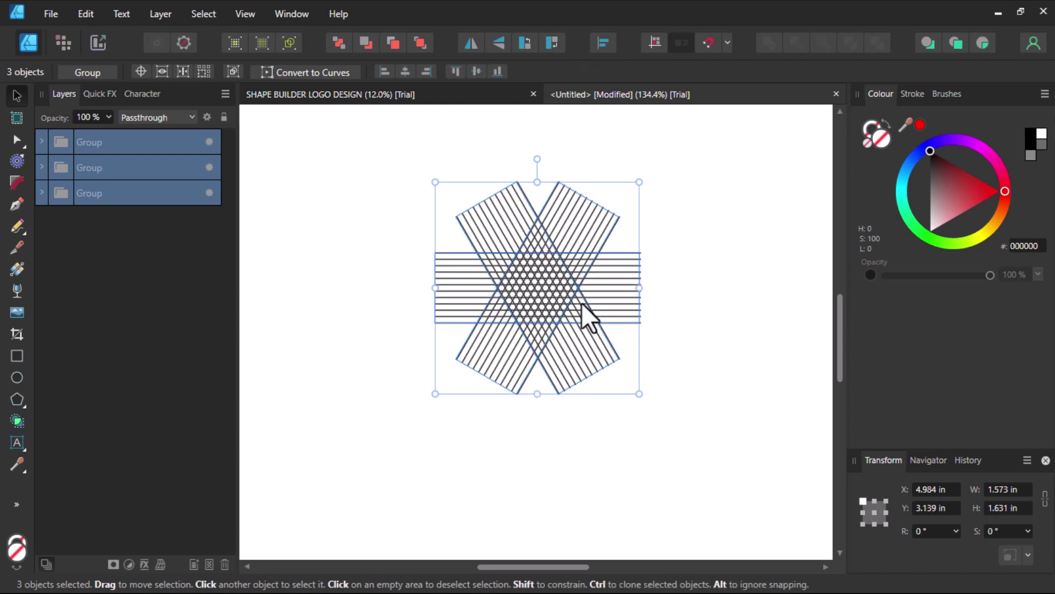
{"action": "scroll", "coordinate": [582, 303], "scroll_direction": "up", "scroll_amount": 2}
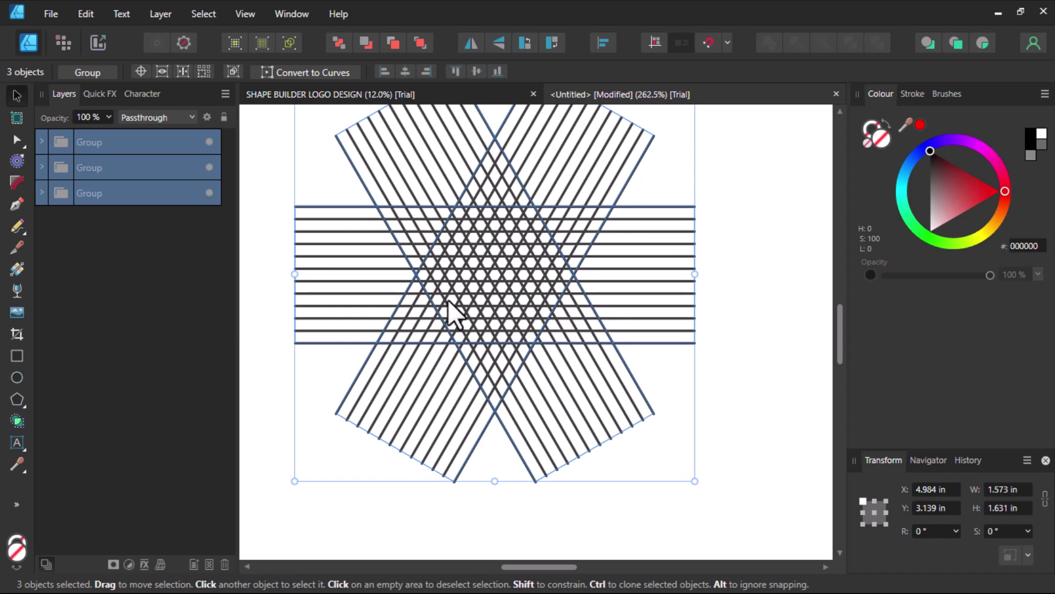
{"action": "scroll", "coordinate": [467, 208], "scroll_direction": "up", "scroll_amount": 4}
Draw a tiny 0.039 in black circle on a grid intersection
{"action": "key", "text": "e"}
{"action": "left_click_drag", "start_coordinate": [448, 199], "coordinate": [458, 210]}
{"action": "scroll", "coordinate": [407, 198], "scroll_direction": "down", "scroll_amount": 2}
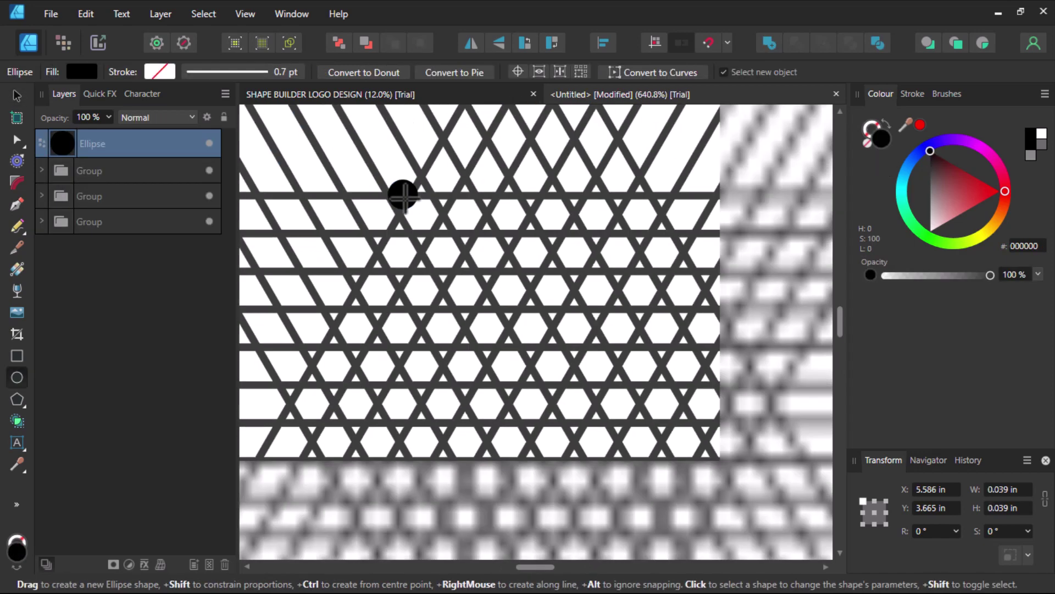
Copy the dot onto five more intersections forming a hexagon, then select all objects
{"action": "key", "text": "v"}
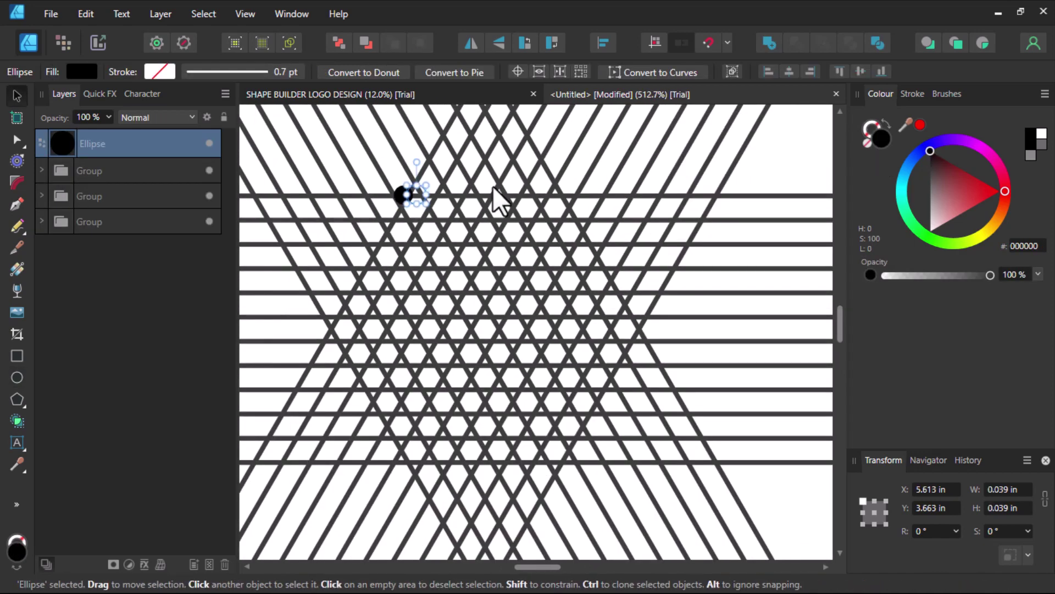
{"action": "mouse_move", "coordinate": [402, 195]}
{"action": "left_mouse_down"}
{"action": "mouse_move", "coordinate": [559, 188]}
{"action": "mouse_move", "coordinate": [620, 306]}
{"action": "mouse_move", "coordinate": [641, 325]}
{"action": "mouse_move", "coordinate": [328, 327]}
{"action": "left_mouse_up"}
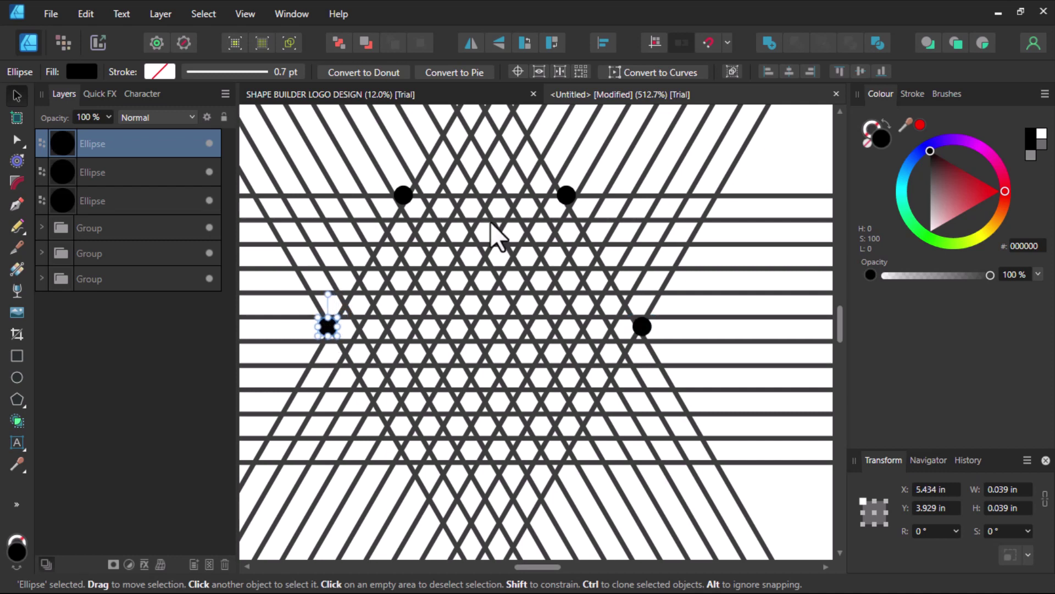
{"action": "scroll", "coordinate": [484, 242], "scroll_direction": "down", "scroll_amount": 1}
{"action": "mouse_move", "coordinate": [330, 285]}
{"action": "left_mouse_down"}
{"action": "mouse_move", "coordinate": [378, 400]}
{"action": "mouse_move", "coordinate": [420, 421]}
{"action": "mouse_move", "coordinate": [401, 414]}
{"action": "mouse_move", "coordinate": [567, 413]}
{"action": "left_mouse_up"}
{"action": "scroll", "coordinate": [488, 307], "scroll_direction": "down", "scroll_amount": 3}
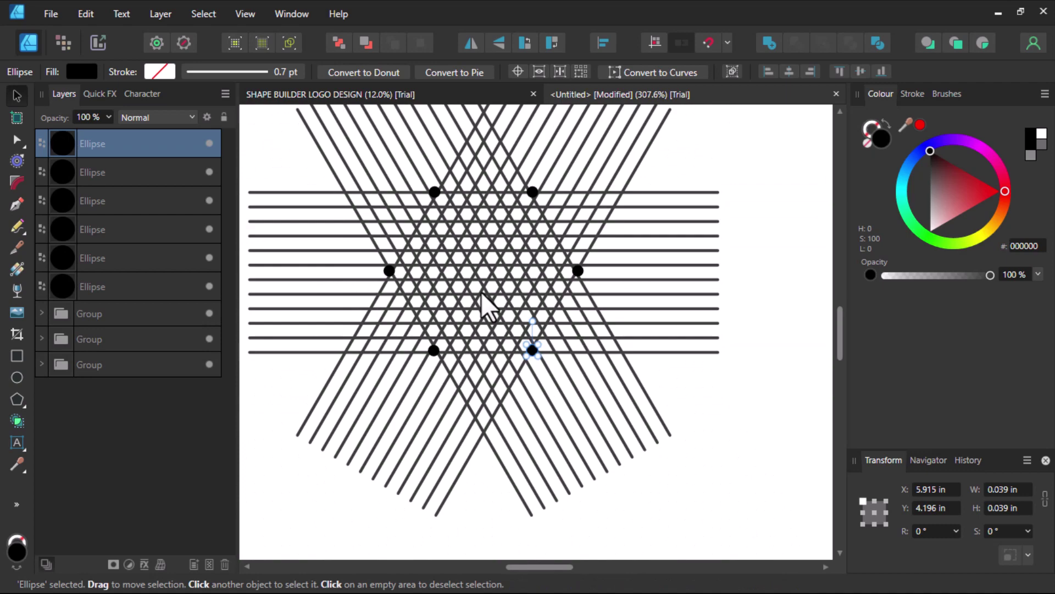
{"action": "scroll", "coordinate": [486, 307], "scroll_direction": "down", "scroll_amount": 2}
{"action": "key", "text": "ctrl+a"}
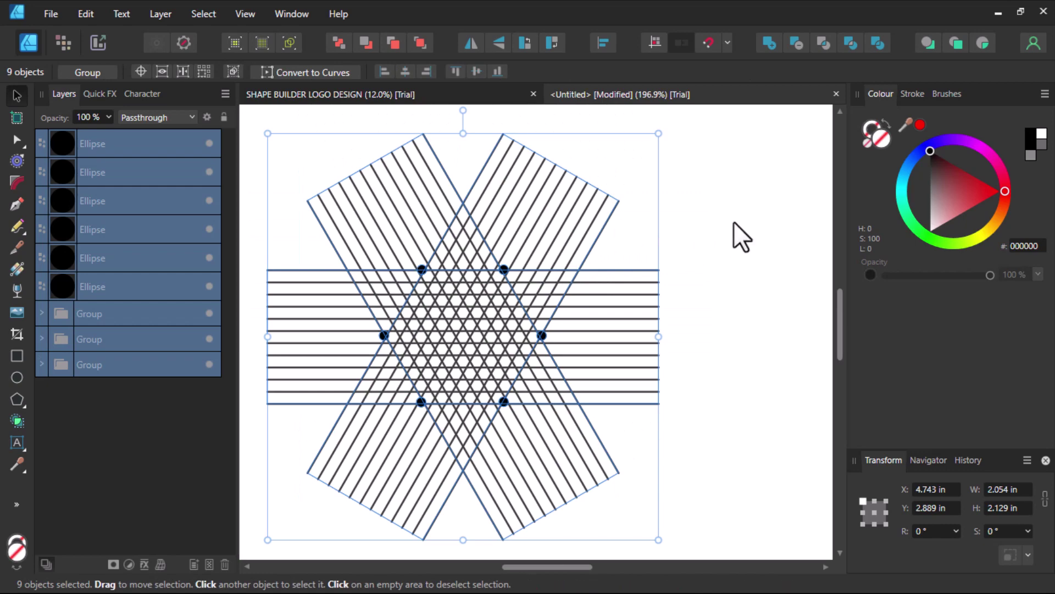
Select the three line groups, undo an accidental move, and switch to the Shape Builder tool
{"action": "left_click_drag", "start_coordinate": [734, 222], "coordinate": [338, 443]}
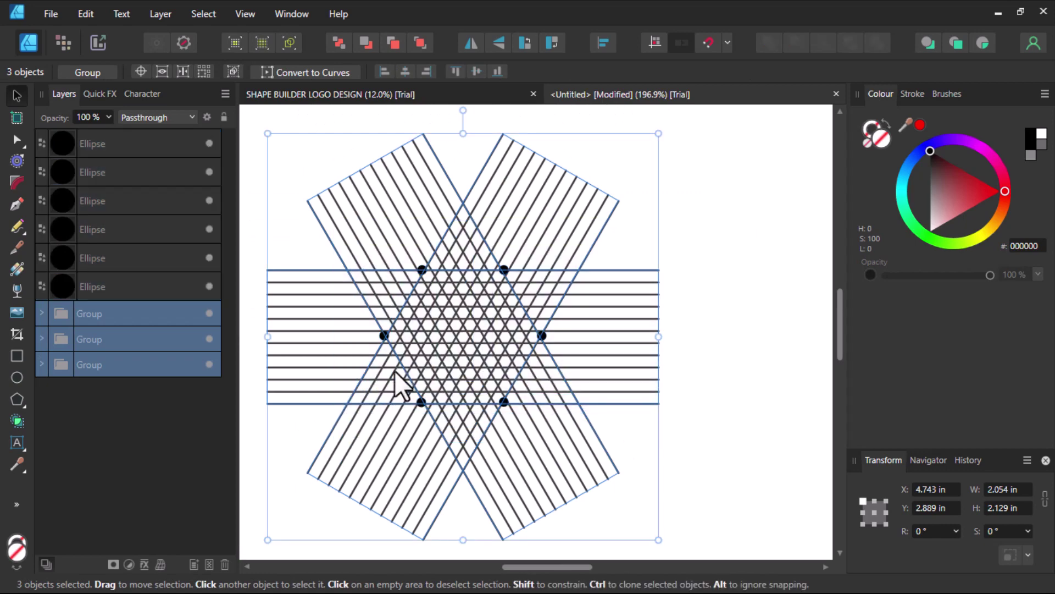
{"action": "scroll", "coordinate": [423, 298], "scroll_direction": "up", "scroll_amount": 3}
{"action": "left_click_drag", "start_coordinate": [495, 319], "coordinate": [397, 330]}
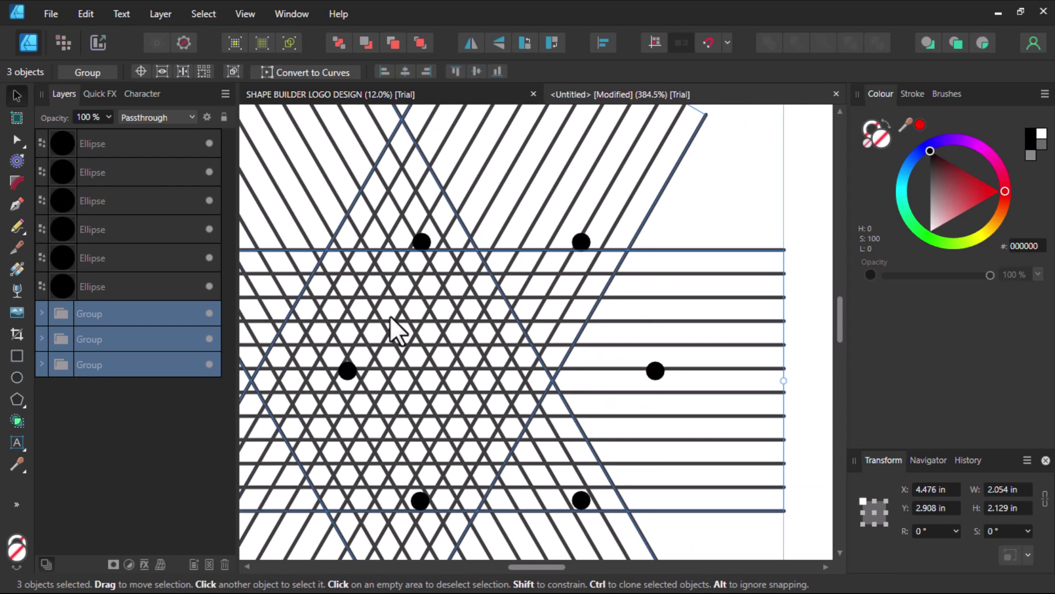
{"action": "key", "text": "ctrl+z"}
{"action": "scroll", "coordinate": [468, 293], "scroll_direction": "down", "scroll_amount": 2}
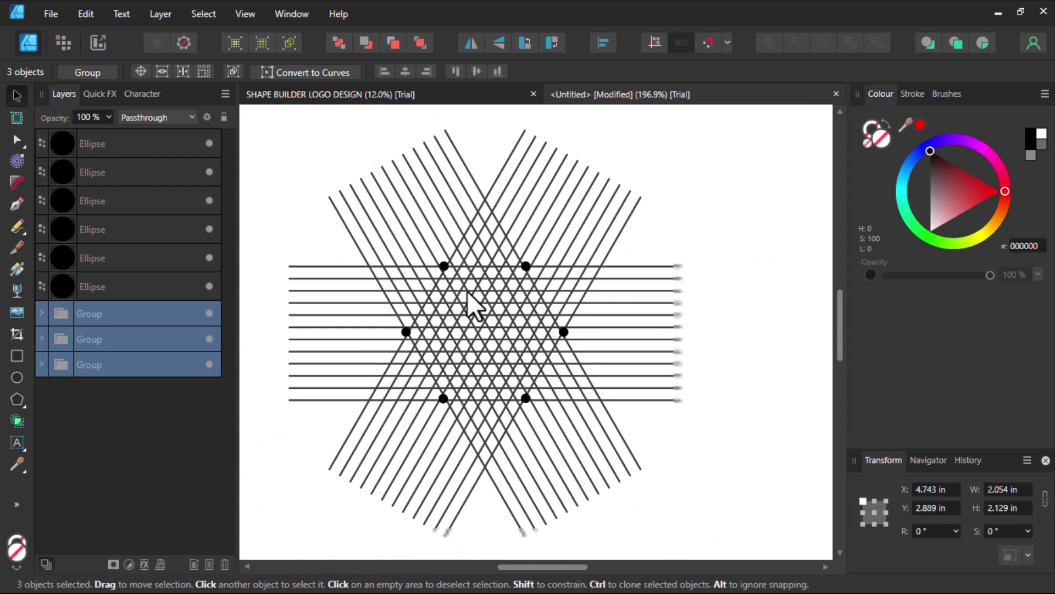
{"action": "scroll", "coordinate": [468, 294], "scroll_direction": "up", "scroll_amount": 1}
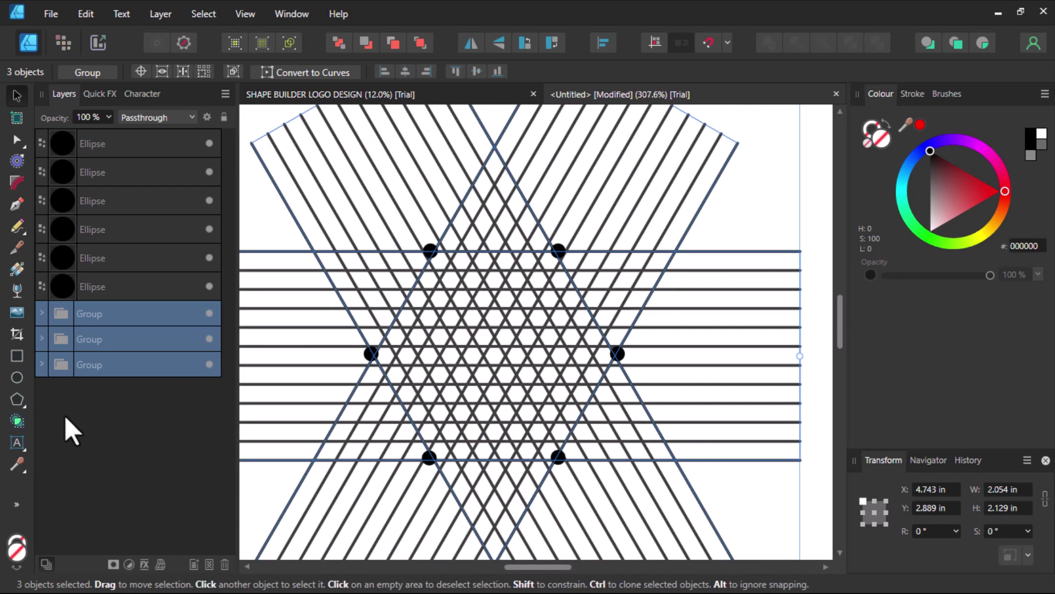
{"action": "left_click", "coordinate": [17, 421]}
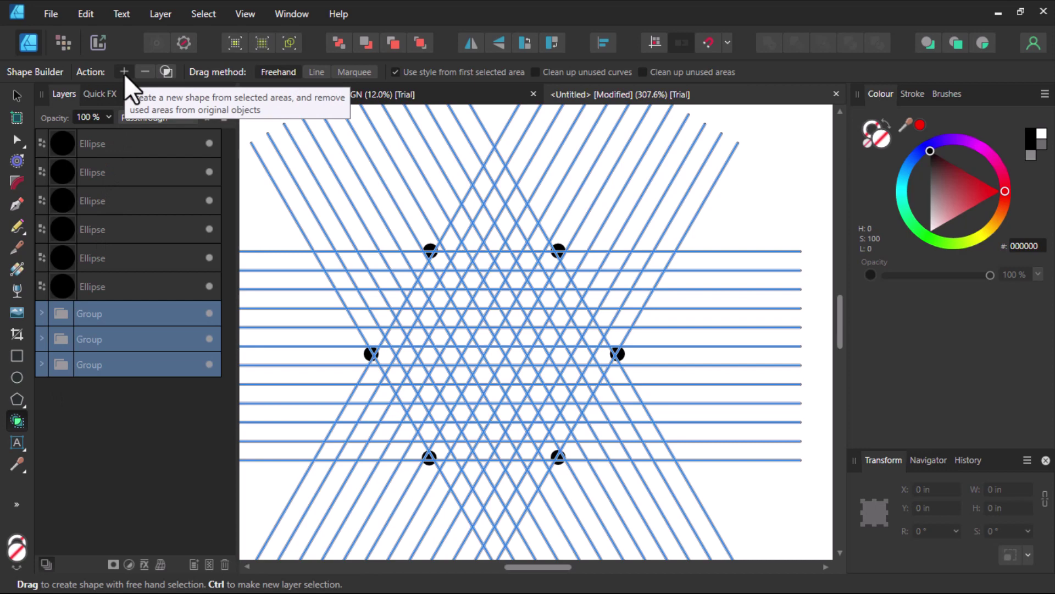
{"action": "scroll", "coordinate": [483, 257], "scroll_direction": "down", "scroll_amount": 2}
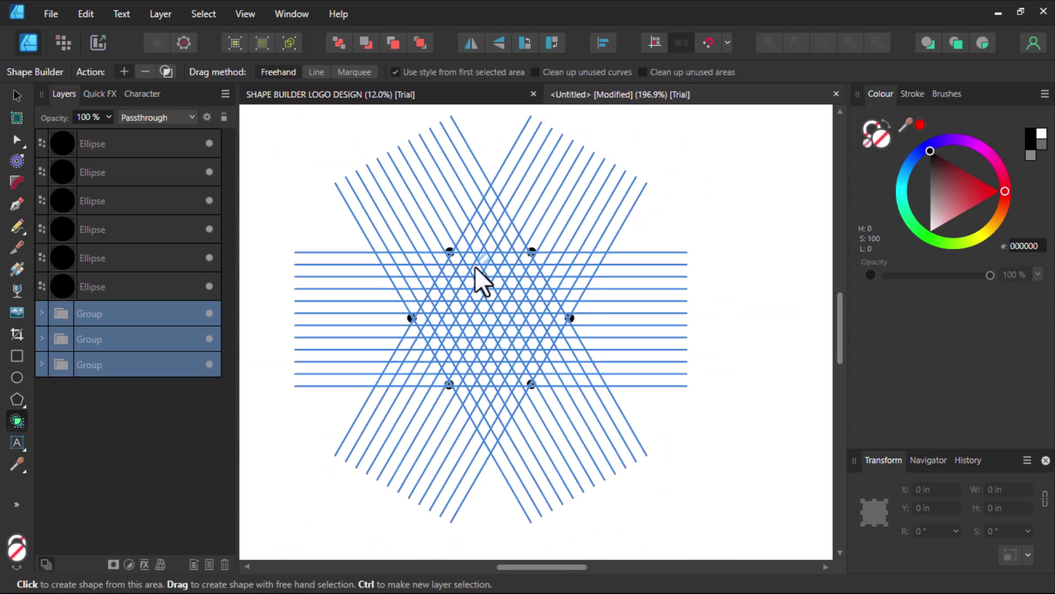
{"action": "scroll", "coordinate": [475, 266], "scroll_direction": "up", "scroll_amount": 2}
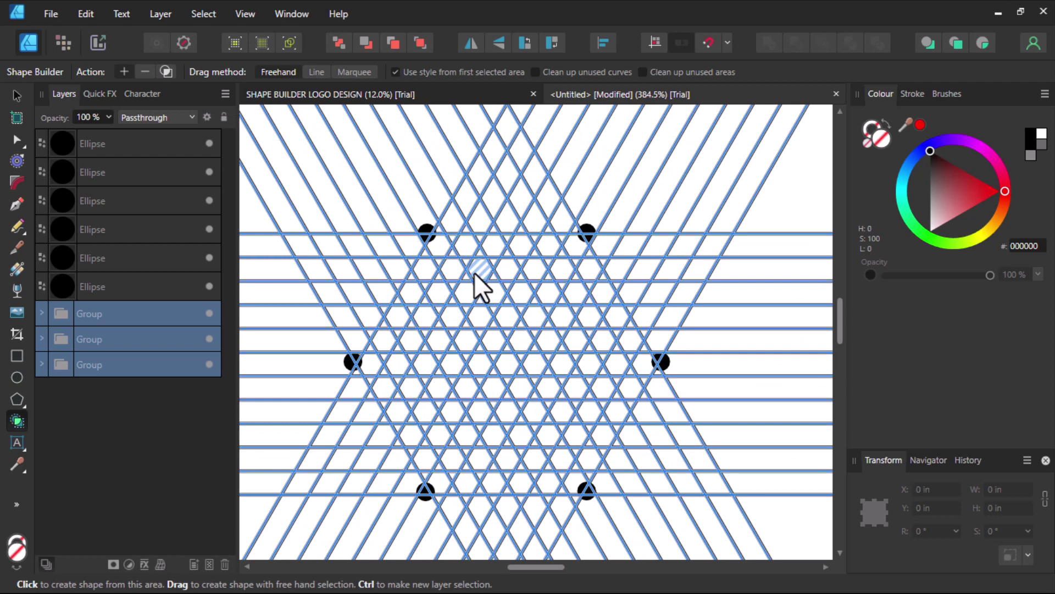
Merge a diagonal chain of cells down from the upper-left dot into a solid bar
{"action": "scroll", "coordinate": [420, 291], "scroll_direction": "up", "scroll_amount": 1}
{"action": "scroll", "coordinate": [421, 291], "scroll_direction": "up", "scroll_amount": 2}
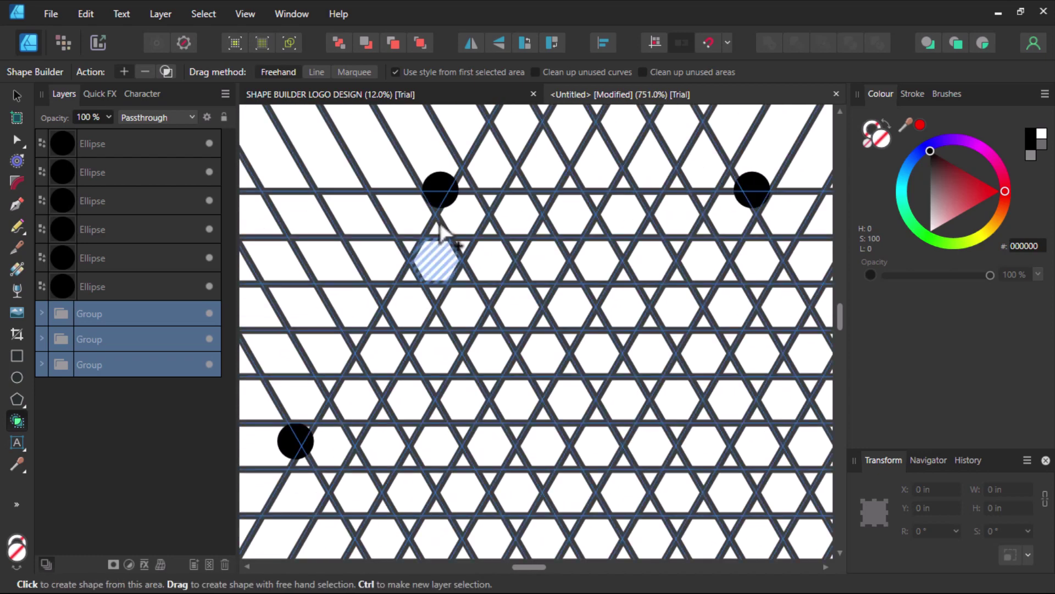
{"action": "scroll", "coordinate": [489, 203], "scroll_direction": "down", "scroll_amount": 1}
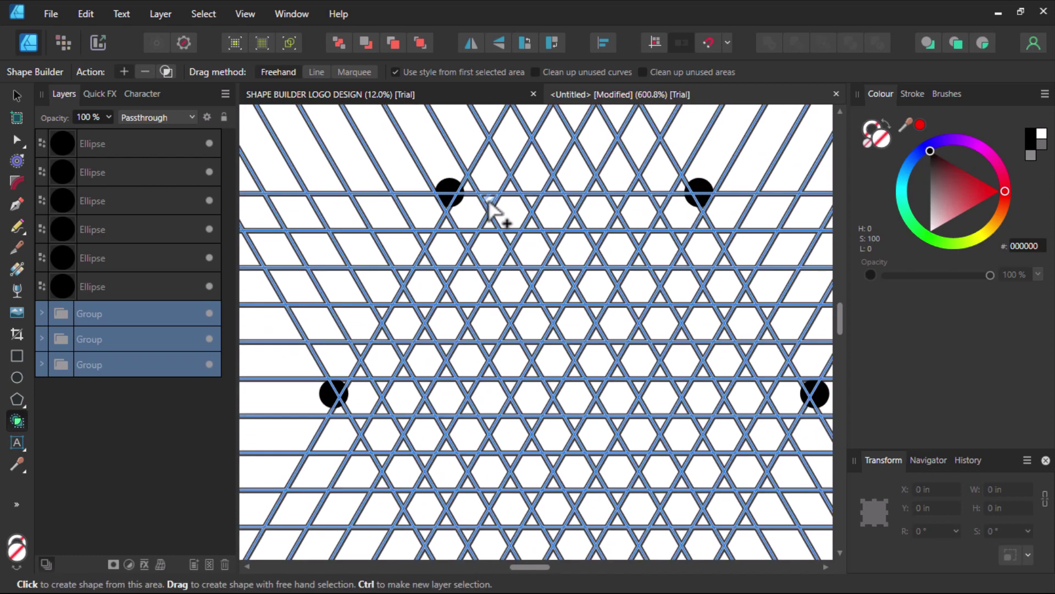
{"action": "mouse_move", "coordinate": [489, 203]}
{"action": "left_mouse_down"}
{"action": "mouse_move", "coordinate": [441, 243]}
{"action": "mouse_move", "coordinate": [377, 394]}
{"action": "mouse_move", "coordinate": [360, 409]}
{"action": "mouse_move", "coordinate": [365, 436]}
{"action": "mouse_move", "coordinate": [353, 396]}
{"action": "mouse_move", "coordinate": [363, 382]}
{"action": "left_mouse_up"}
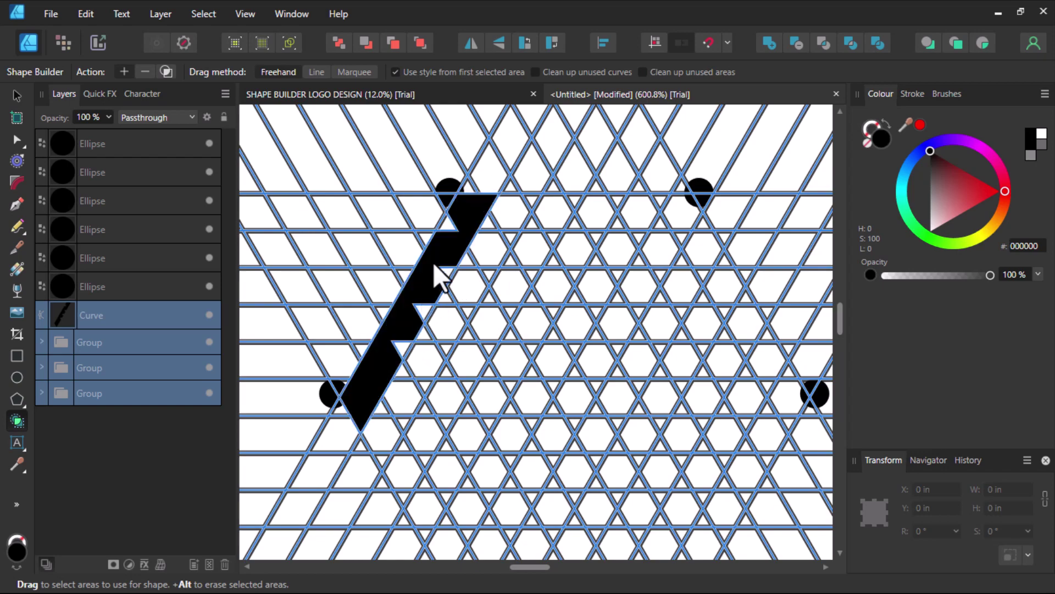
{"action": "left_click", "coordinate": [447, 238]}
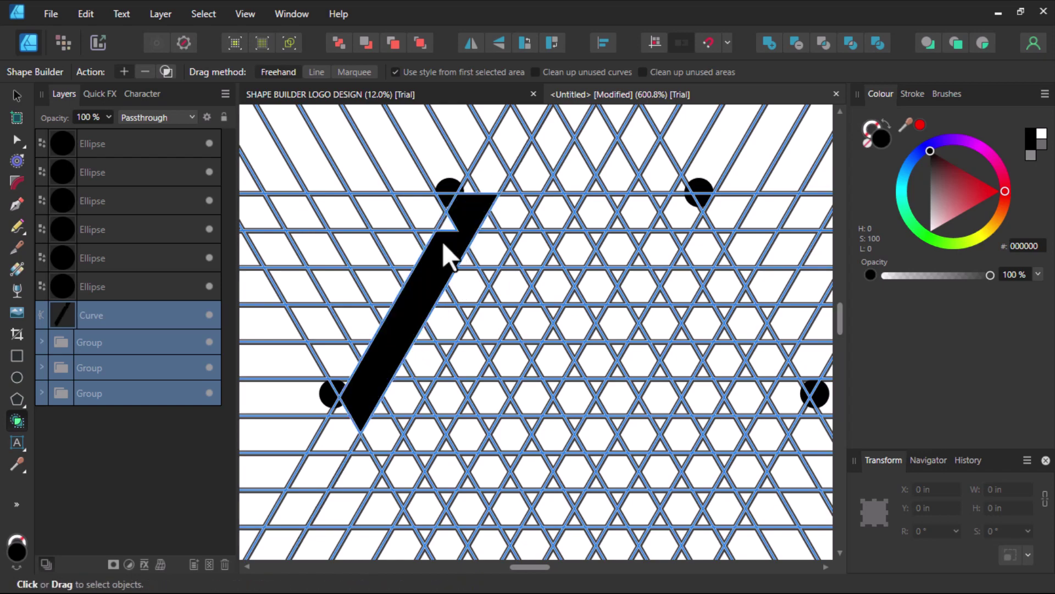
{"action": "scroll", "coordinate": [426, 258], "scroll_direction": "down", "scroll_amount": 3}
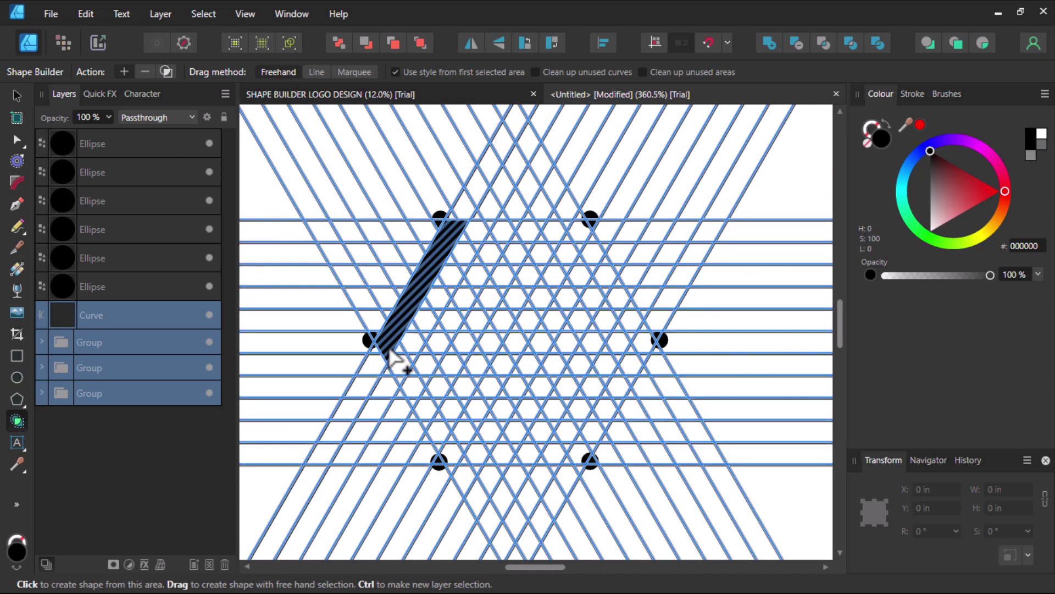
{"action": "mouse_move", "coordinate": [399, 376]}
{"action": "left_mouse_down"}
{"action": "mouse_move", "coordinate": [413, 405]}
{"action": "mouse_move", "coordinate": [476, 270]}
{"action": "mouse_move", "coordinate": [512, 223]}
{"action": "left_mouse_up"}
Add the V's second arm and merge the leftover triangular gaps into it
{"action": "scroll", "coordinate": [464, 308], "scroll_direction": "up", "scroll_amount": 3}
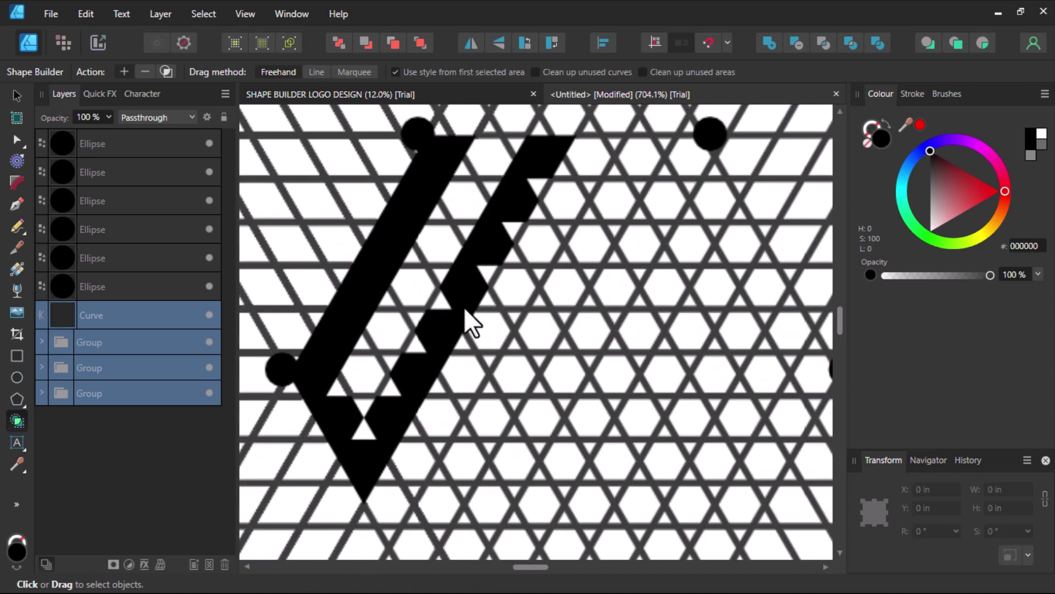
{"action": "mouse_move", "coordinate": [561, 193]}
{"action": "left_mouse_down"}
{"action": "mouse_move", "coordinate": [532, 206]}
{"action": "mouse_move", "coordinate": [484, 283]}
{"action": "mouse_move", "coordinate": [466, 281]}
{"action": "mouse_move", "coordinate": [421, 346]}
{"action": "left_mouse_up"}
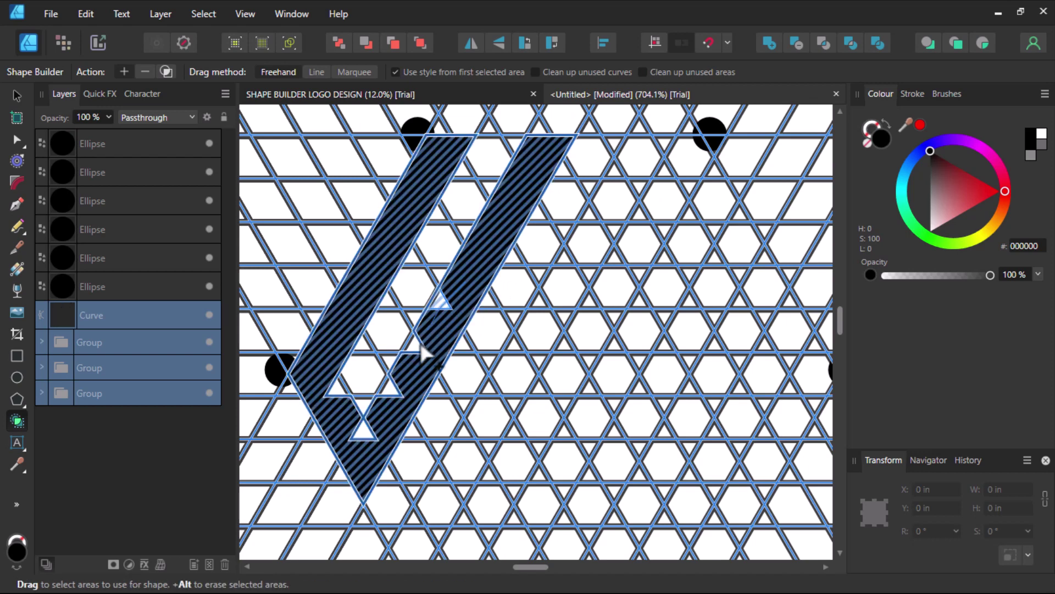
{"action": "left_click_drag", "start_coordinate": [361, 439], "coordinate": [328, 384]}
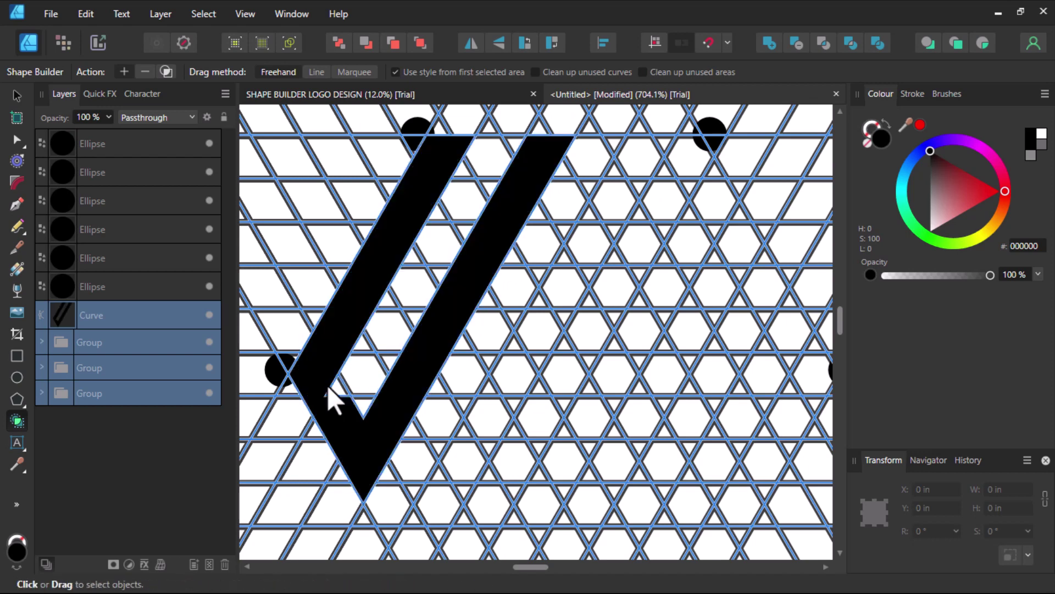
{"action": "scroll", "coordinate": [348, 403], "scroll_direction": "down", "scroll_amount": 5}
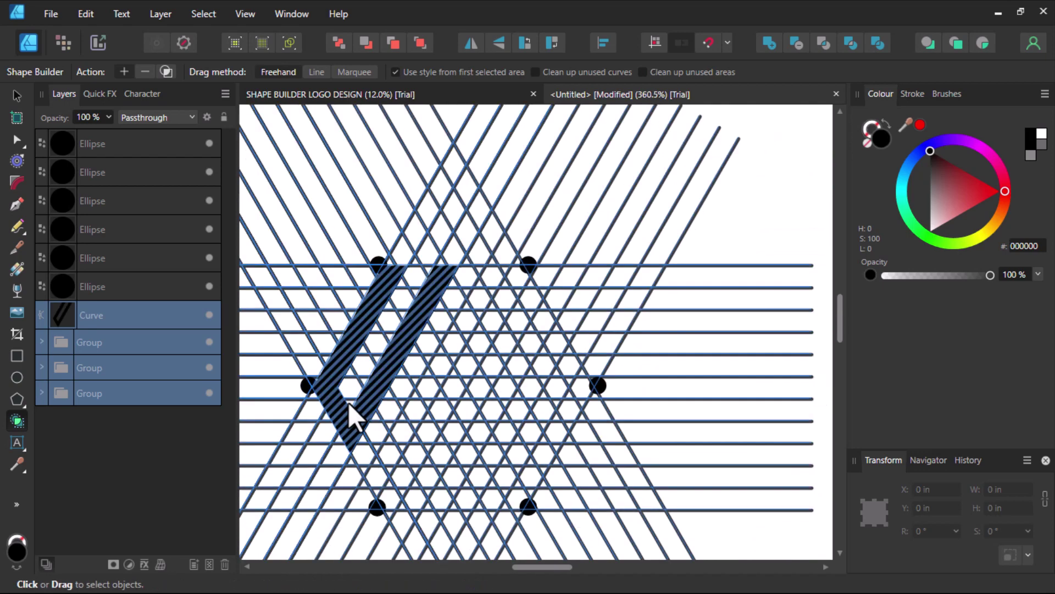
{"action": "scroll", "coordinate": [364, 434], "scroll_direction": "up", "scroll_amount": 3}
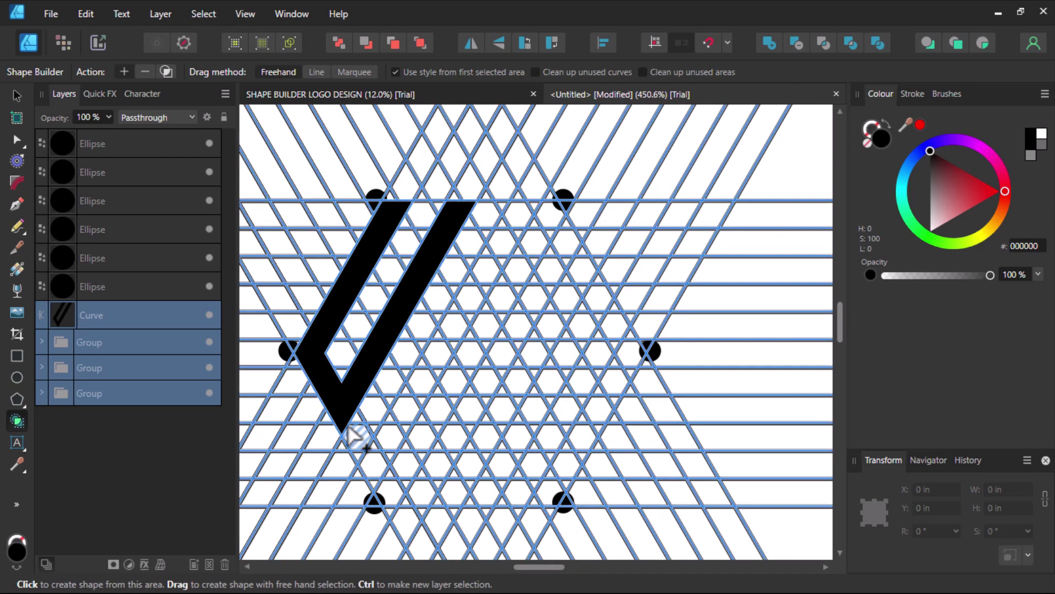
Add the cells below the V's point, then gather cells for a diagonal stripe from the top-right node
{"action": "mouse_move", "coordinate": [344, 419]}
{"action": "left_mouse_down"}
{"action": "mouse_move", "coordinate": [384, 483]}
{"action": "mouse_move", "coordinate": [373, 490]}
{"action": "mouse_move", "coordinate": [394, 469]}
{"action": "mouse_move", "coordinate": [459, 311]}
{"action": "mouse_move", "coordinate": [536, 204]}
{"action": "mouse_move", "coordinate": [523, 222]}
{"action": "mouse_move", "coordinate": [521, 268]}
{"action": "mouse_move", "coordinate": [451, 352]}
{"action": "mouse_move", "coordinate": [397, 456]}
{"action": "mouse_move", "coordinate": [369, 468]}
{"action": "mouse_move", "coordinate": [344, 408]}
{"action": "left_mouse_up"}
{"action": "scroll", "coordinate": [341, 397], "scroll_direction": "down", "scroll_amount": 3}
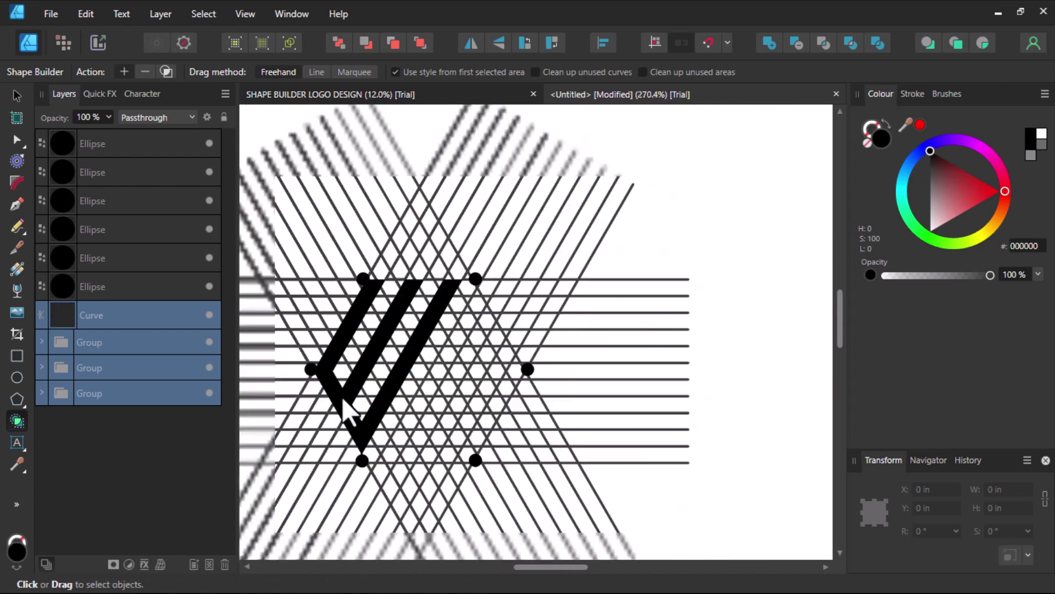
{"action": "scroll", "coordinate": [352, 409], "scroll_direction": "up", "scroll_amount": 3}
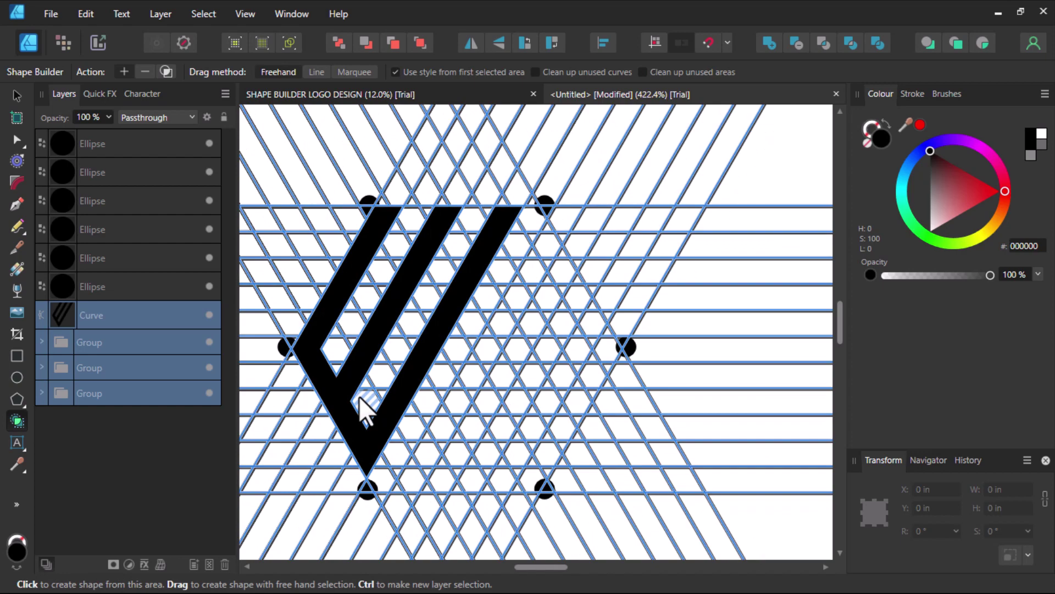
{"action": "scroll", "coordinate": [516, 387], "scroll_direction": "up", "scroll_amount": 1, "text": "ctrl"}
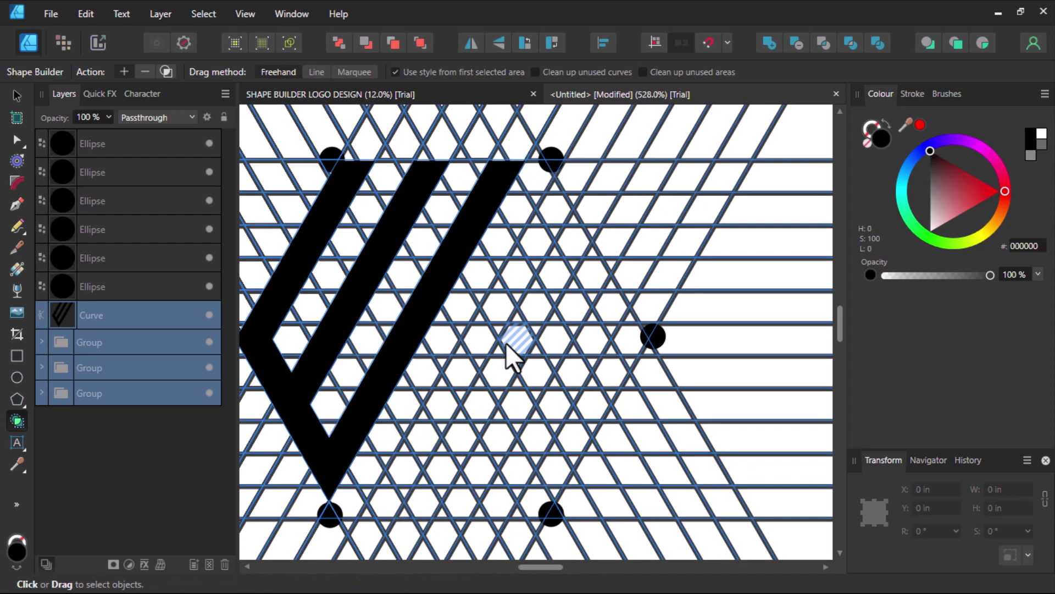
{"action": "scroll", "coordinate": [505, 342], "scroll_direction": "down", "scroll_amount": 1, "text": "ctrl"}
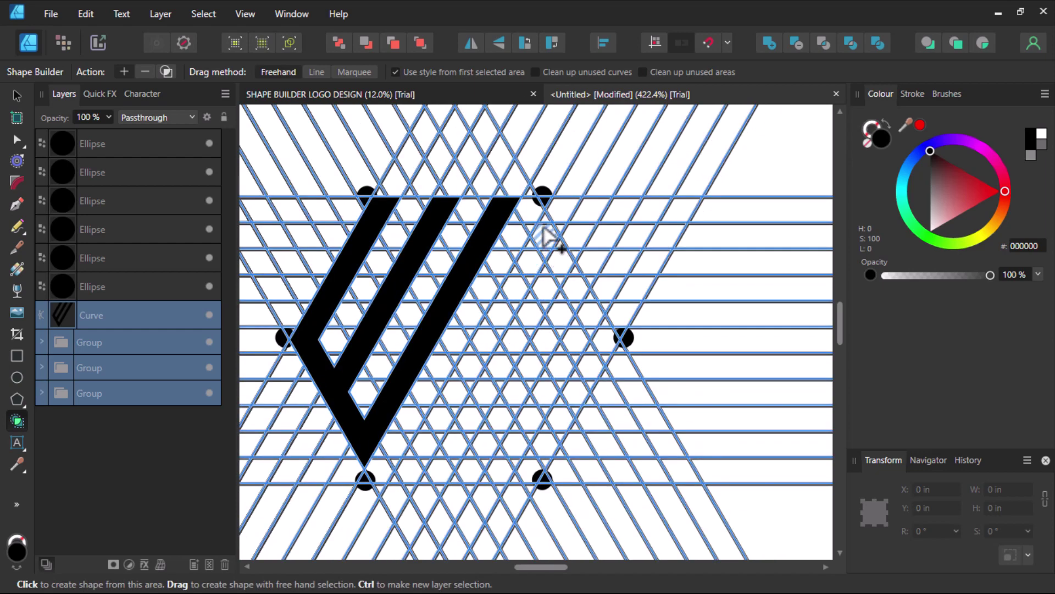
{"action": "mouse_move", "coordinate": [544, 220]}
{"action": "left_mouse_down"}
{"action": "mouse_move", "coordinate": [543, 242]}
{"action": "mouse_move", "coordinate": [470, 372]}
{"action": "mouse_move", "coordinate": [418, 460]}
{"action": "mouse_move", "coordinate": [394, 478]}
{"action": "mouse_move", "coordinate": [493, 307]}
{"action": "mouse_move", "coordinate": [523, 283]}
{"action": "mouse_move", "coordinate": [530, 240]}
{"action": "left_mouse_up"}
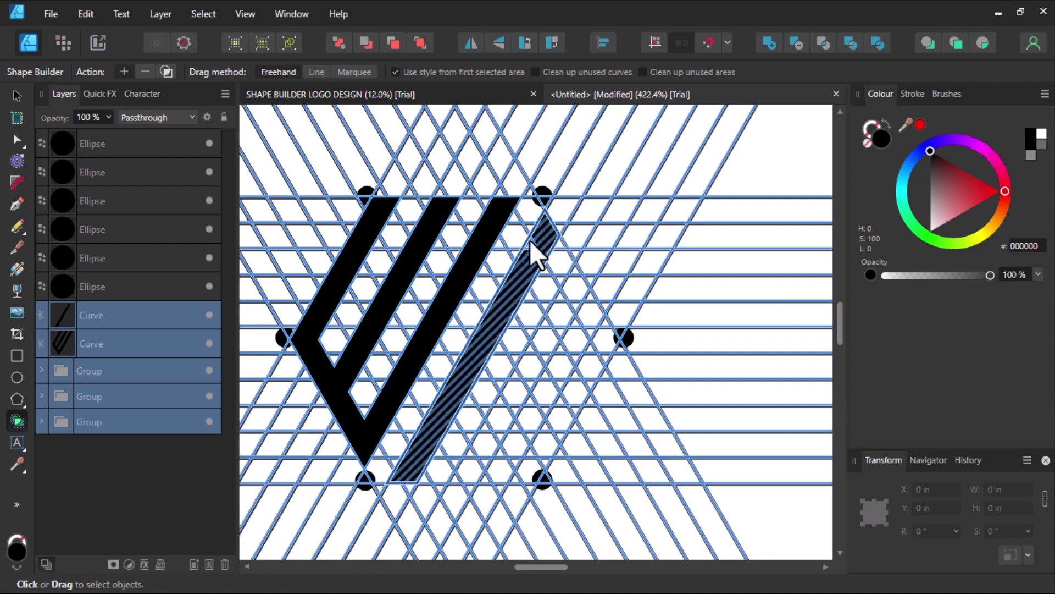
Extend the stripe along the bottom cells into a solid black L-shaped base
{"action": "scroll", "coordinate": [445, 302], "scroll_direction": "down", "scroll_amount": 2}
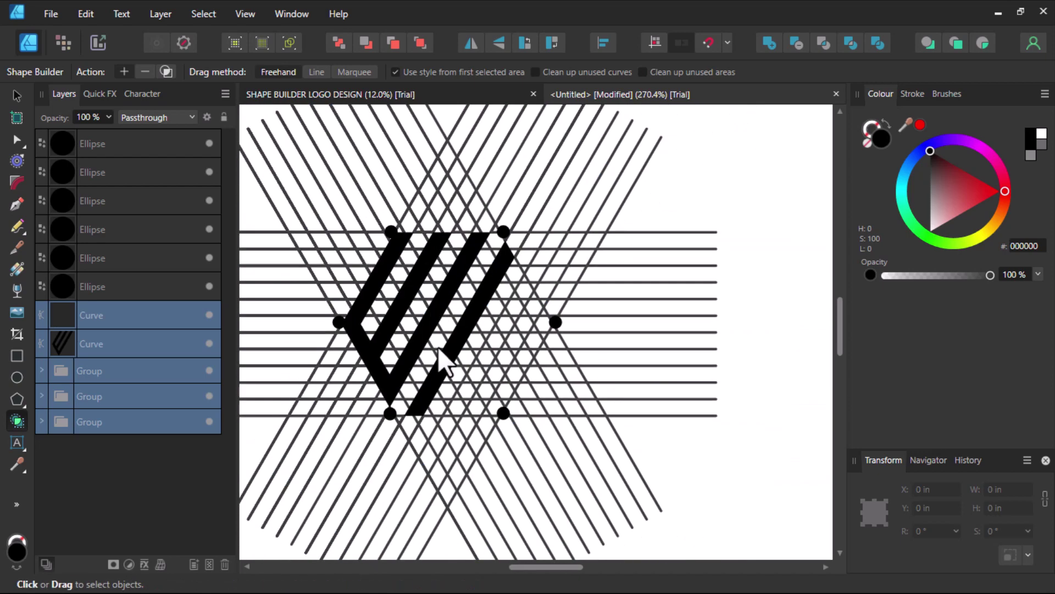
{"action": "scroll", "coordinate": [456, 374], "scroll_direction": "up", "scroll_amount": 2}
{"action": "left_click_drag", "start_coordinate": [410, 442], "coordinate": [517, 439]}
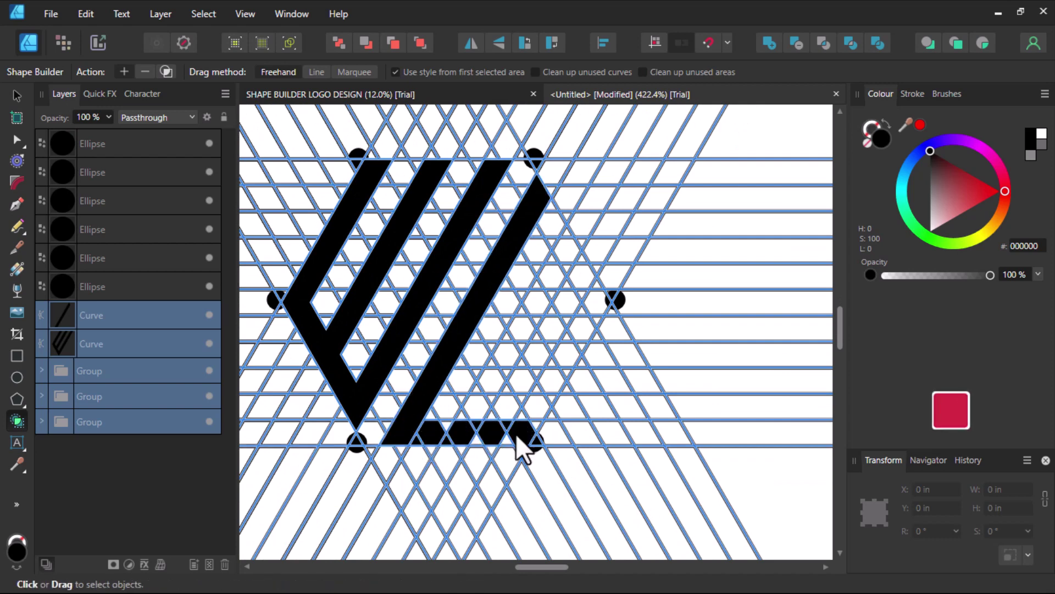
{"action": "left_click", "coordinate": [467, 437]}
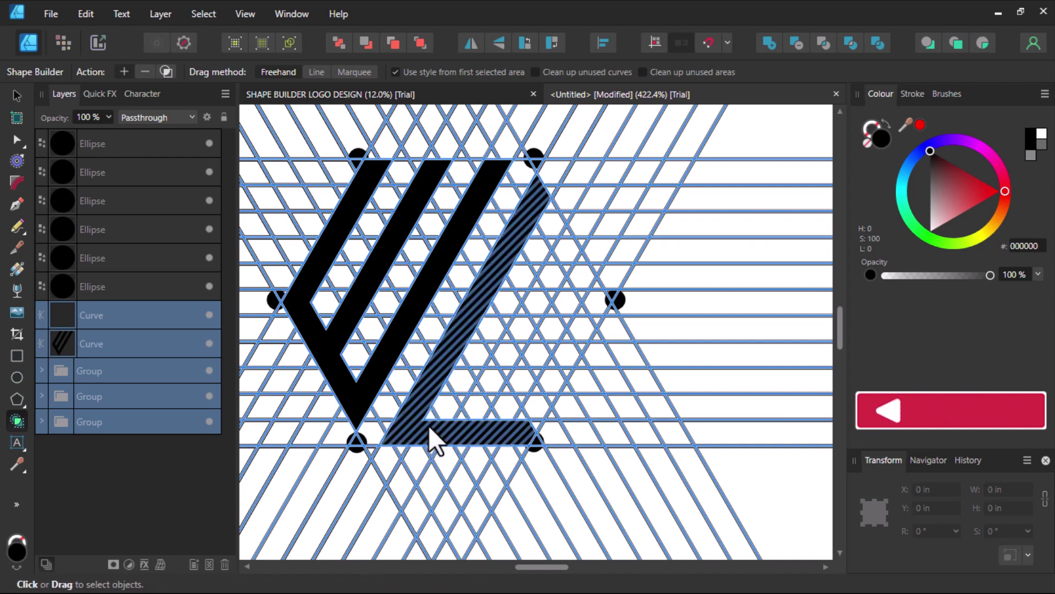
Make a small black diamond from the cell beside the right dot
{"action": "scroll", "coordinate": [433, 430], "scroll_direction": "down", "scroll_amount": 2}
{"action": "scroll", "coordinate": [491, 432], "scroll_direction": "up", "scroll_amount": 1}
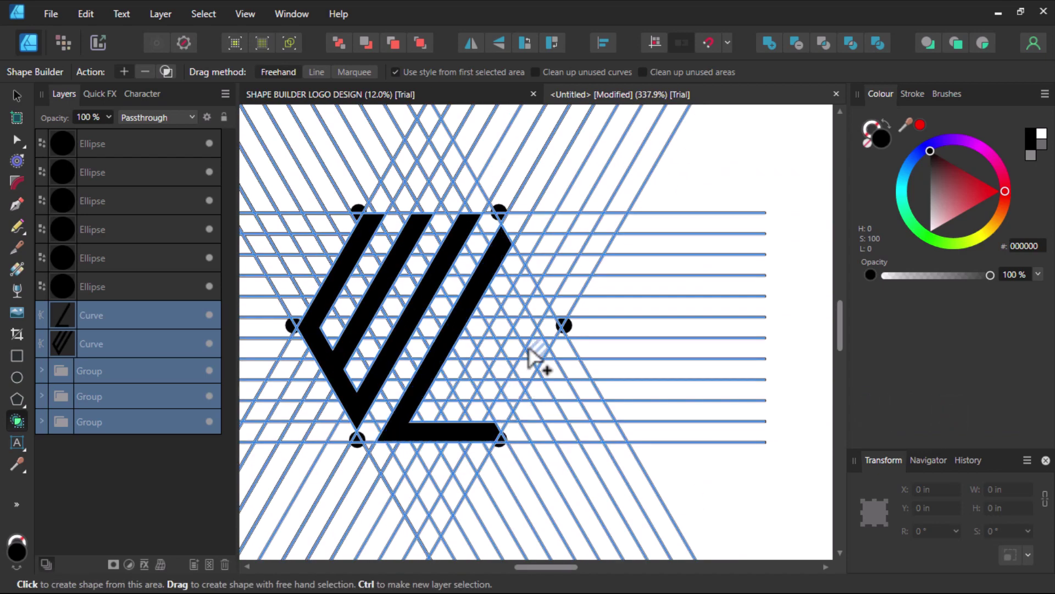
{"action": "scroll", "coordinate": [529, 347], "scroll_direction": "up", "scroll_amount": 2}
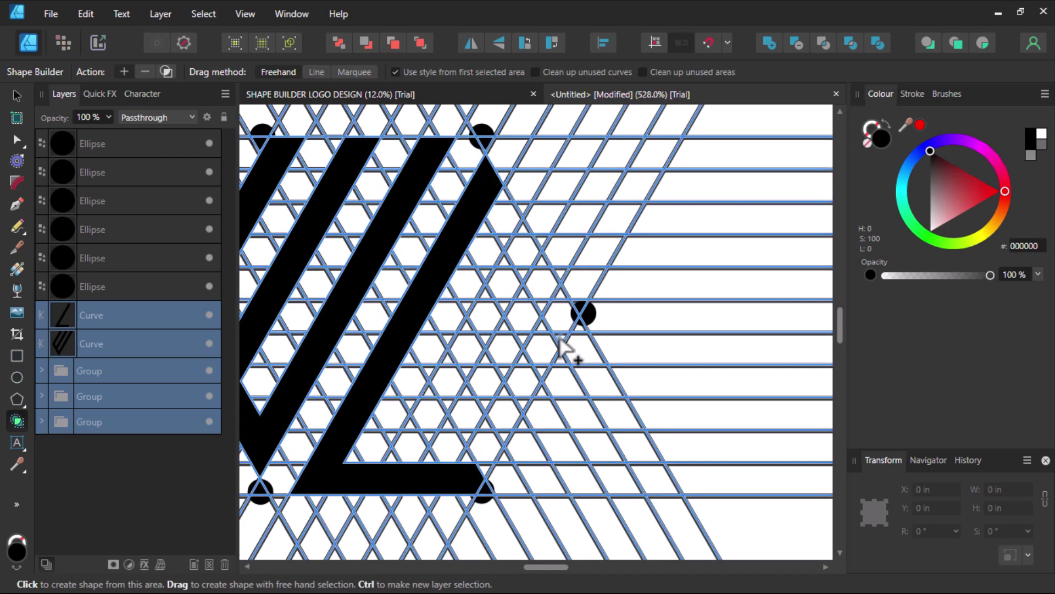
{"action": "left_click_drag", "start_coordinate": [559, 337], "coordinate": [561, 308]}
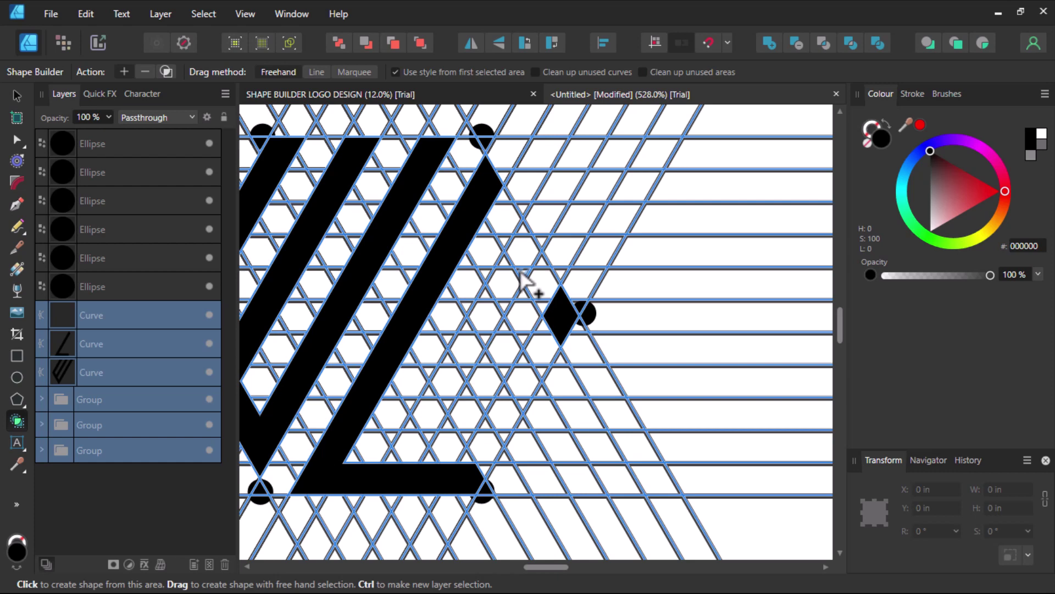
Extend the bottom stroke upward and merge the diagonal and inner hook cells to complete the G
{"action": "mouse_move", "coordinate": [522, 275]}
{"action": "left_mouse_down"}
{"action": "mouse_move", "coordinate": [536, 274]}
{"action": "mouse_move", "coordinate": [495, 199]}
{"action": "mouse_move", "coordinate": [520, 313]}
{"action": "left_mouse_up"}
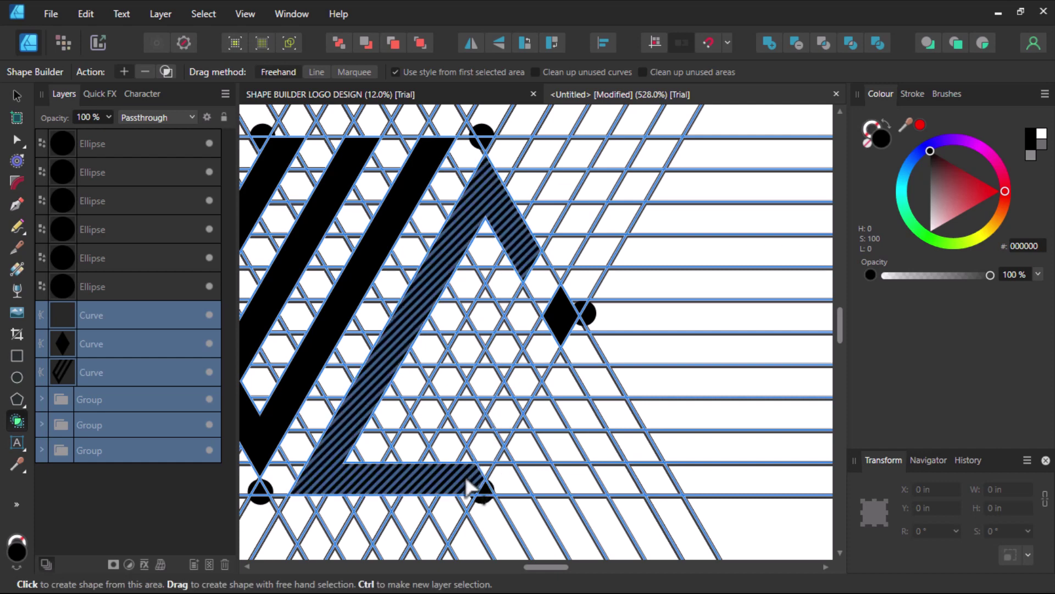
{"action": "mouse_move", "coordinate": [471, 474]}
{"action": "left_mouse_down"}
{"action": "mouse_move", "coordinate": [511, 417]}
{"action": "mouse_move", "coordinate": [522, 376]}
{"action": "mouse_move", "coordinate": [485, 301]}
{"action": "mouse_move", "coordinate": [437, 399]}
{"action": "left_mouse_up"}
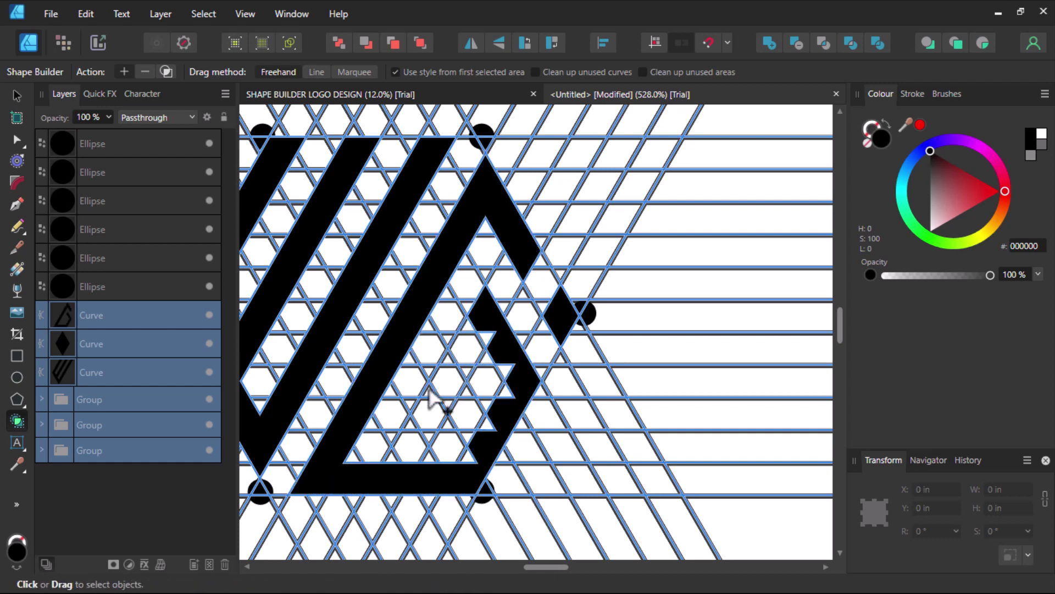
{"action": "left_click", "coordinate": [503, 363]}
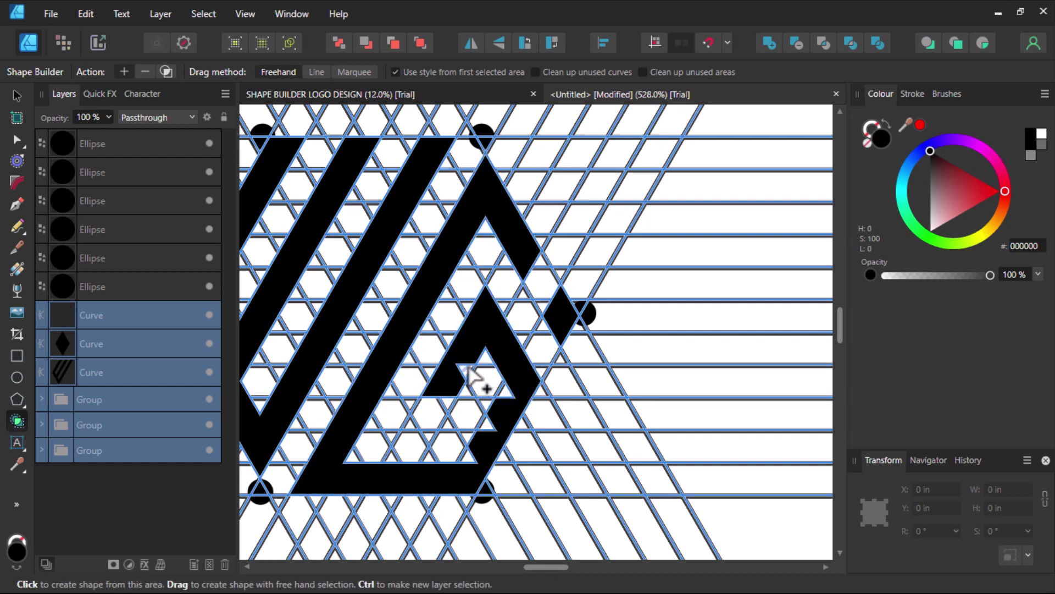
{"action": "mouse_move", "coordinate": [482, 373]}
{"action": "left_mouse_down"}
{"action": "mouse_move", "coordinate": [448, 380]}
{"action": "mouse_move", "coordinate": [451, 398]}
{"action": "left_mouse_up"}
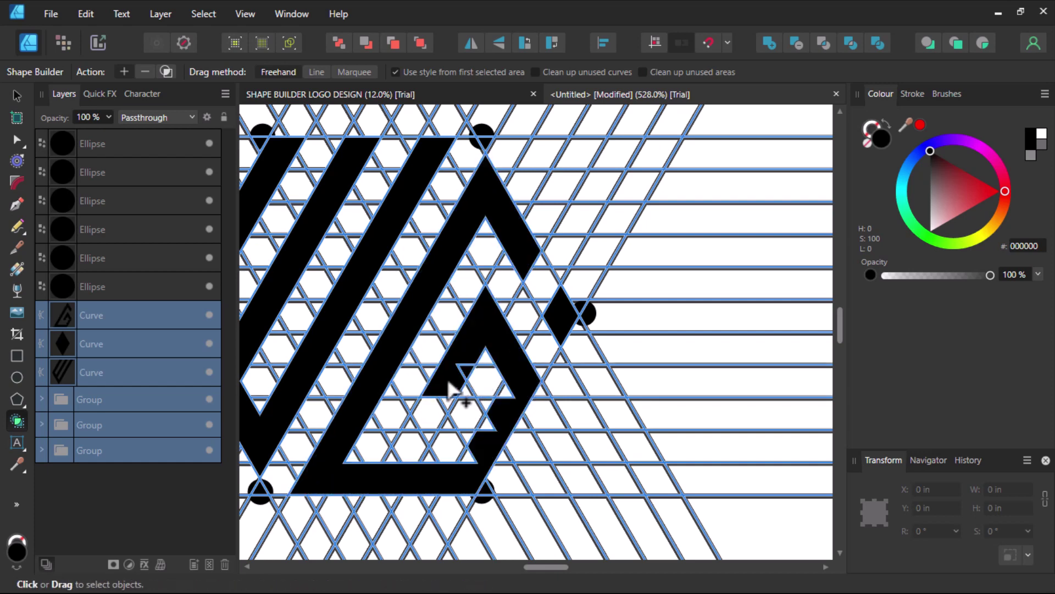
{"action": "mouse_move", "coordinate": [527, 395]}
{"action": "left_mouse_down"}
{"action": "mouse_move", "coordinate": [496, 415]}
{"action": "mouse_move", "coordinate": [468, 471]}
{"action": "left_mouse_up"}
{"action": "key", "text": "v"}
{"action": "key", "text": "ctrl+d"}
{"action": "scroll", "coordinate": [499, 368], "scroll_direction": "down", "scroll_amount": 1}
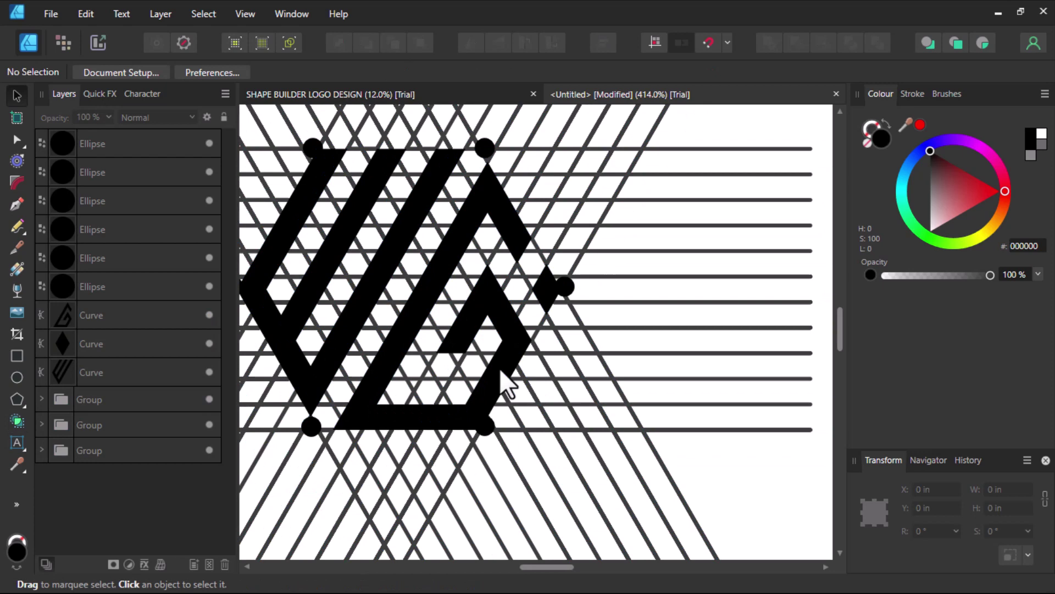
Select the W, G and diamond, and place a copy of the logo right of the grid
{"action": "left_click", "coordinate": [421, 285]}
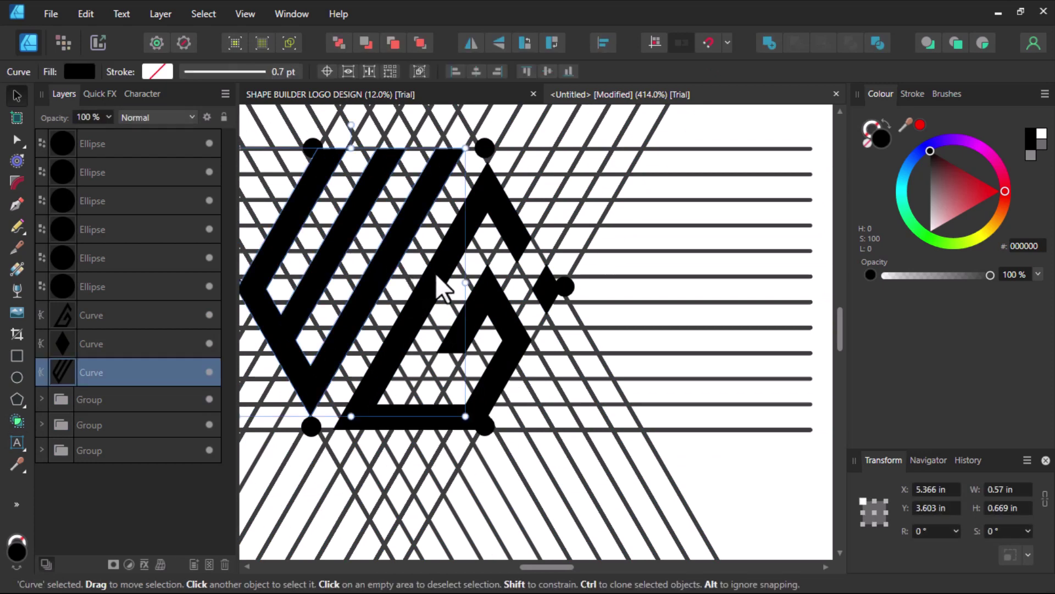
{"action": "left_click", "coordinate": [546, 283], "text": "shift"}
{"action": "left_click", "coordinate": [551, 291], "text": "shift"}
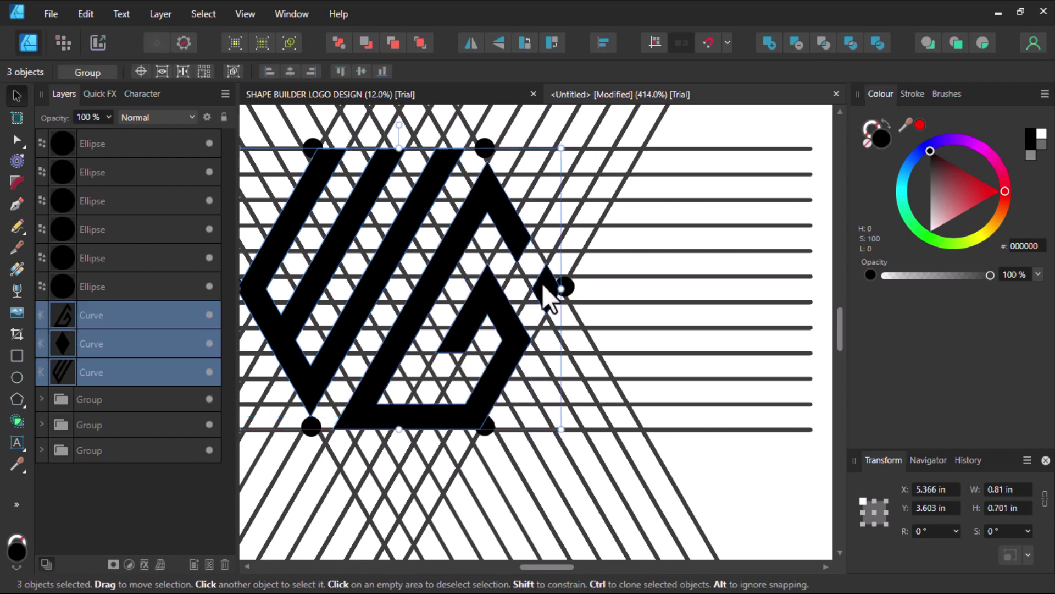
{"action": "scroll", "coordinate": [415, 307], "scroll_direction": "down", "scroll_amount": 3}
{"action": "left_click_drag", "start_coordinate": [397, 283], "coordinate": [731, 297]}
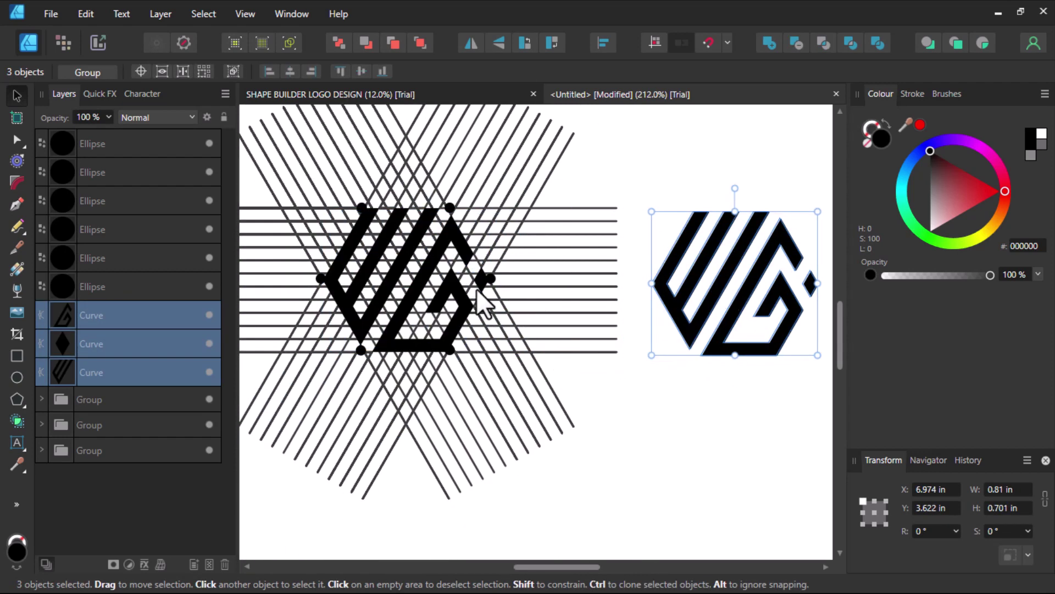
{"action": "scroll", "coordinate": [438, 307], "scroll_direction": "down", "scroll_amount": 4}
{"action": "scroll", "coordinate": [572, 288], "scroll_direction": "up", "scroll_amount": 2}
{"action": "left_click_drag", "start_coordinate": [555, 291], "coordinate": [672, 352]}
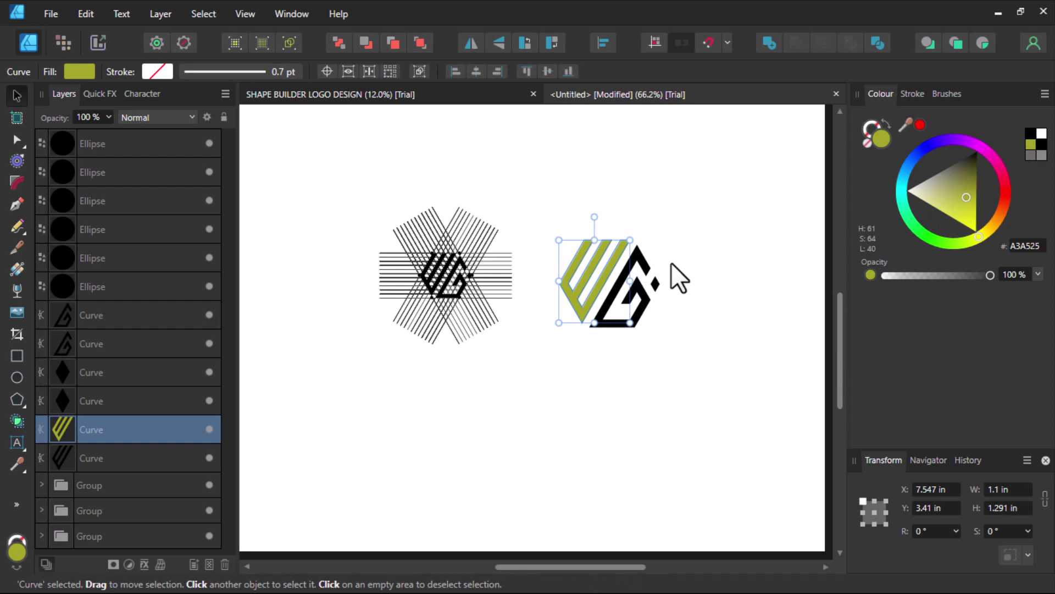
Colour the small diamond beside the G with the W stripes' olive green, leaving it deselected
{"action": "scroll", "coordinate": [648, 278], "scroll_direction": "up", "scroll_amount": 2}
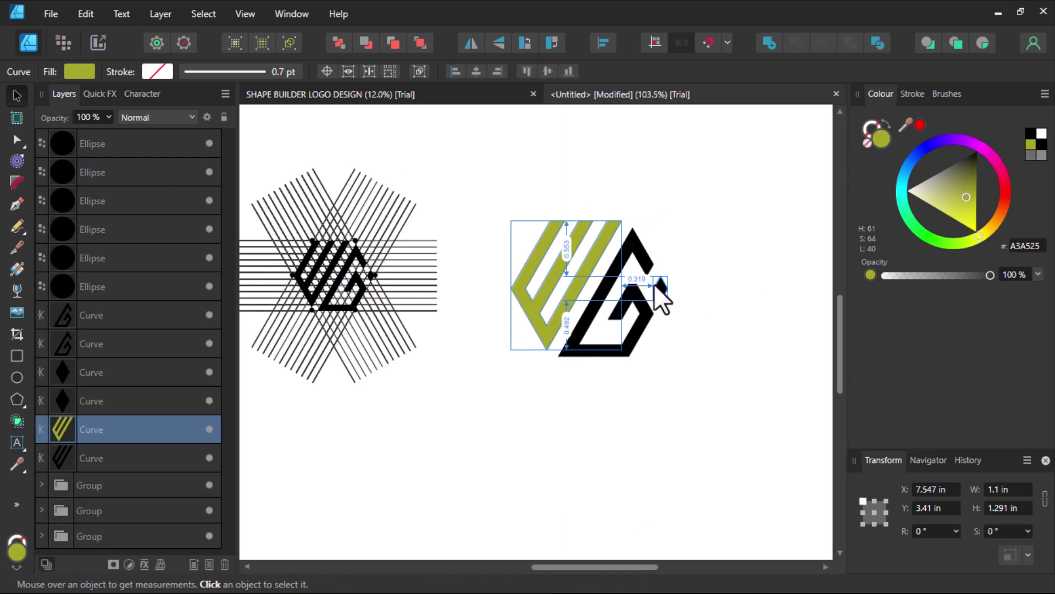
{"action": "left_click", "coordinate": [658, 285]}
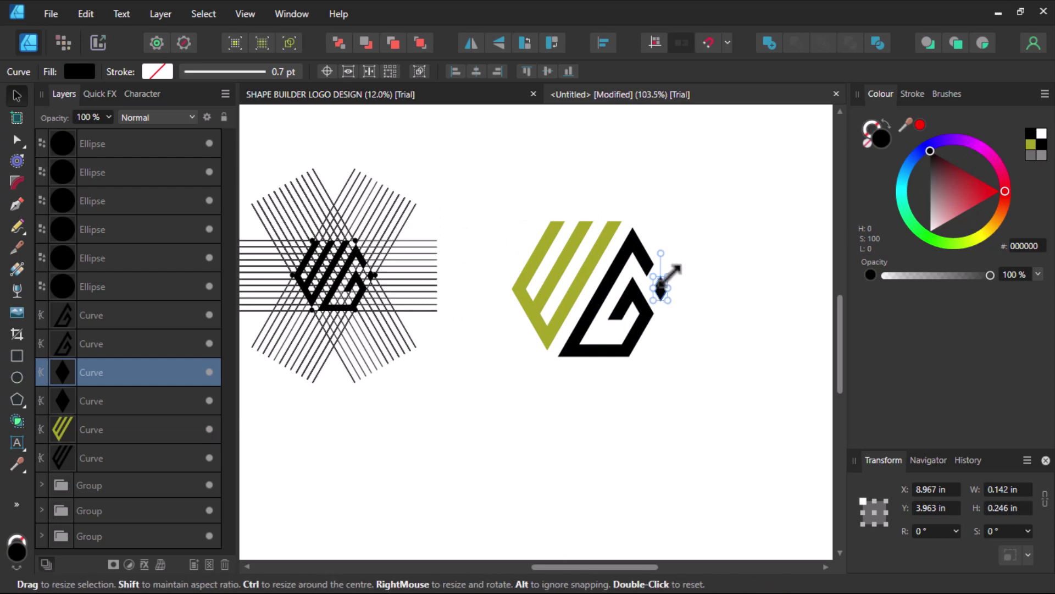
{"action": "key", "text": "i"}
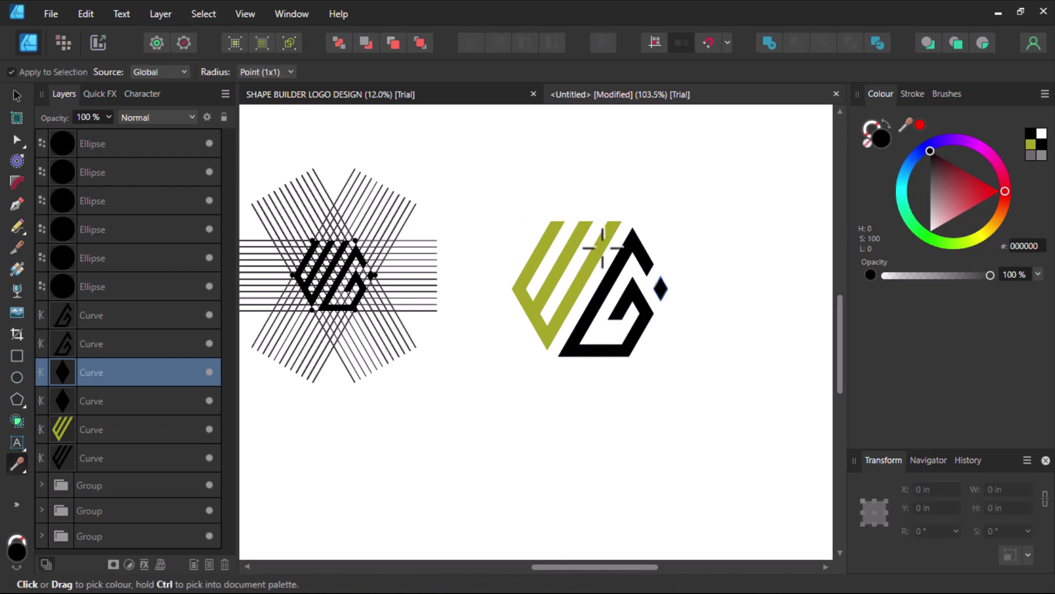
{"action": "left_click", "coordinate": [597, 250]}
{"action": "scroll", "coordinate": [592, 255], "scroll_direction": "down", "scroll_amount": 2}
{"action": "key", "text": "v"}
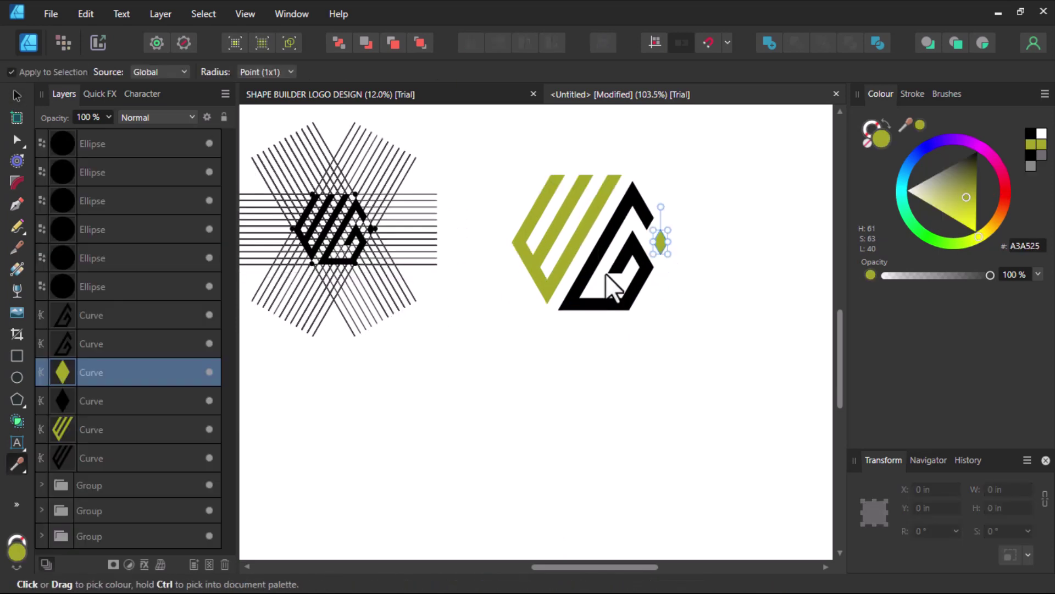
{"action": "scroll", "coordinate": [640, 288], "scroll_direction": "down", "scroll_amount": 1}
{"action": "left_click", "coordinate": [640, 288]}
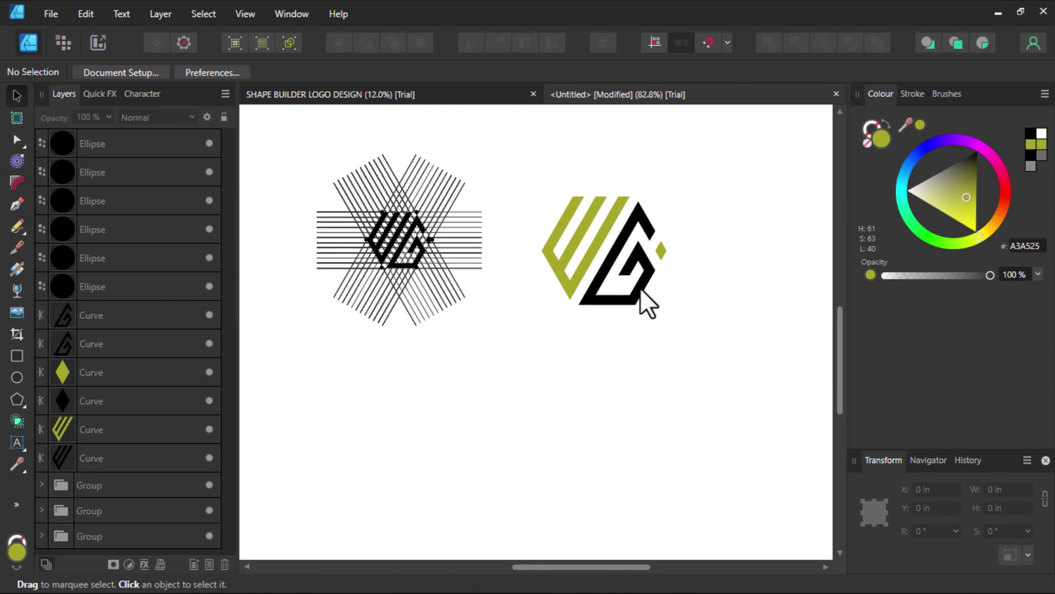